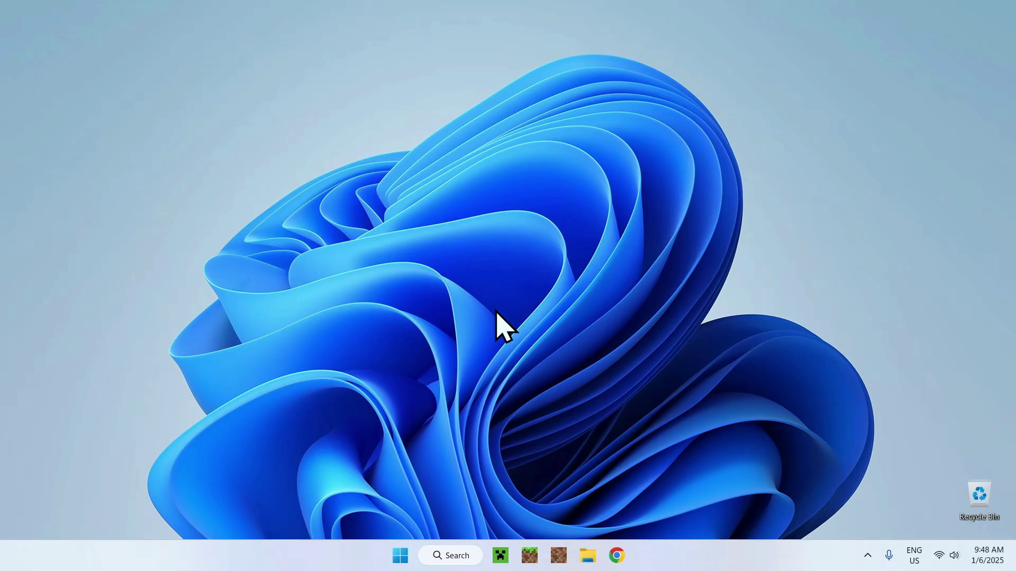
Open a new Chrome window and focus the Google search box on the New Tab page
click(617, 556)
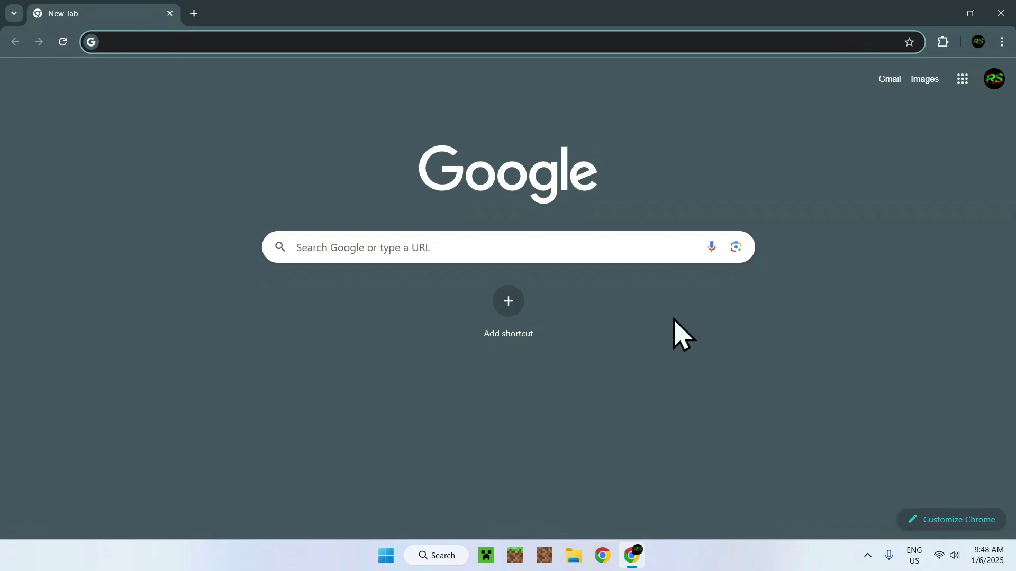
click(634, 247)
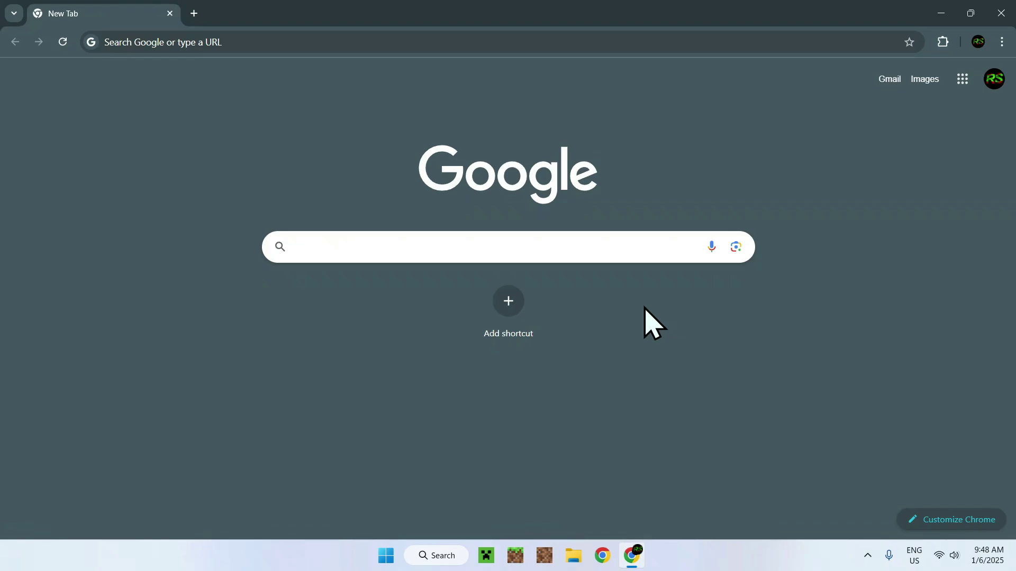
Search Google for 'Modrinth' and go to the modrinth.com homepage from the results
text(Modrinth)
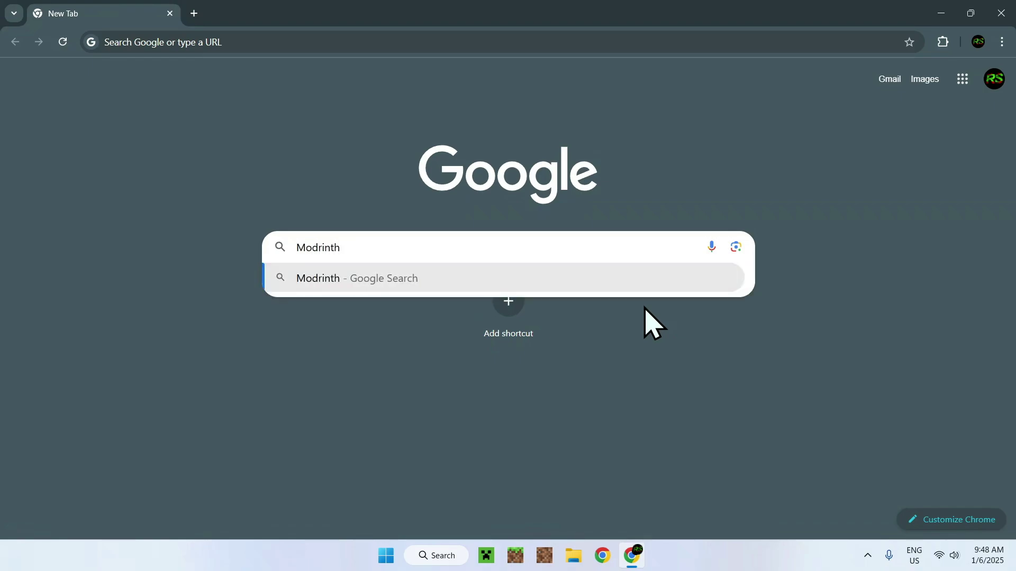
key(Return)
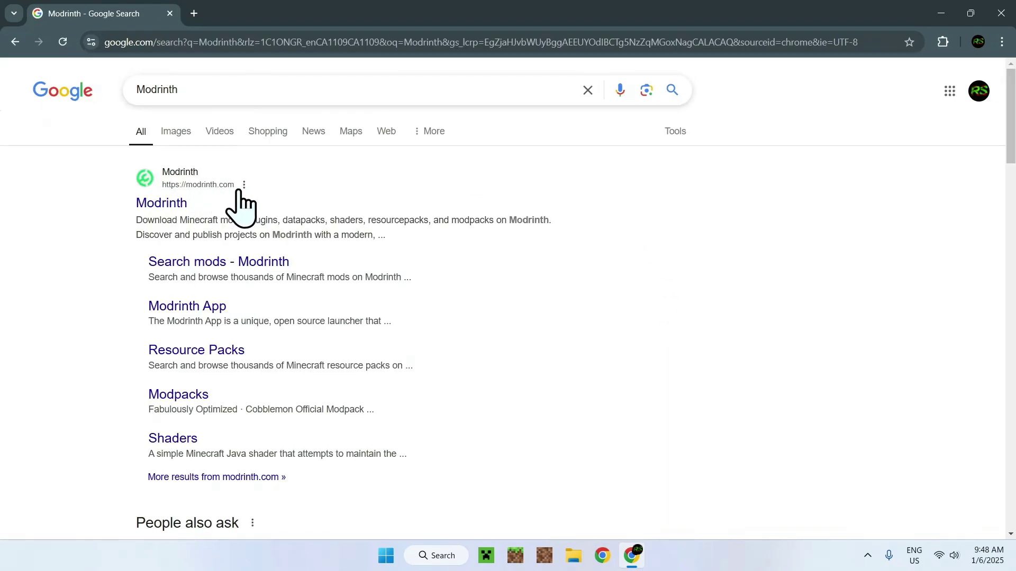
click(161, 205)
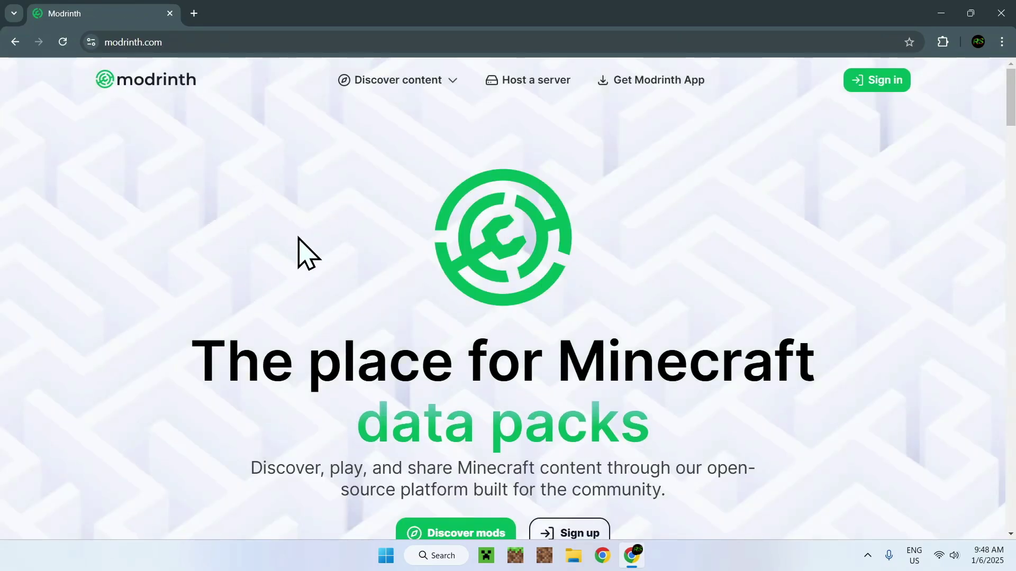
Browse Modrinth's Mods catalogue filtered to the NeoForge loader and scroll the list for Xaero's Minimap
click(397, 86)
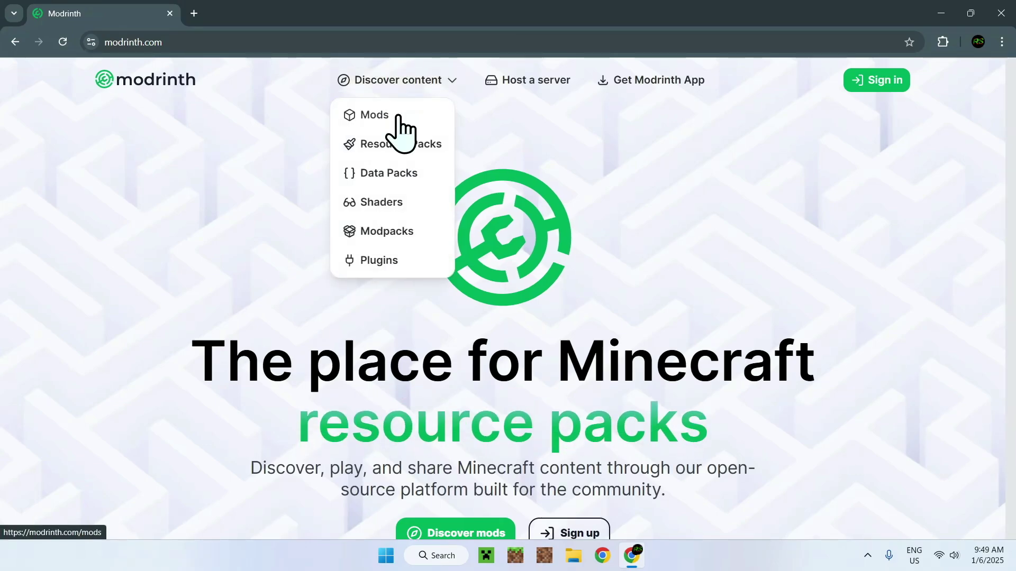
click(401, 127)
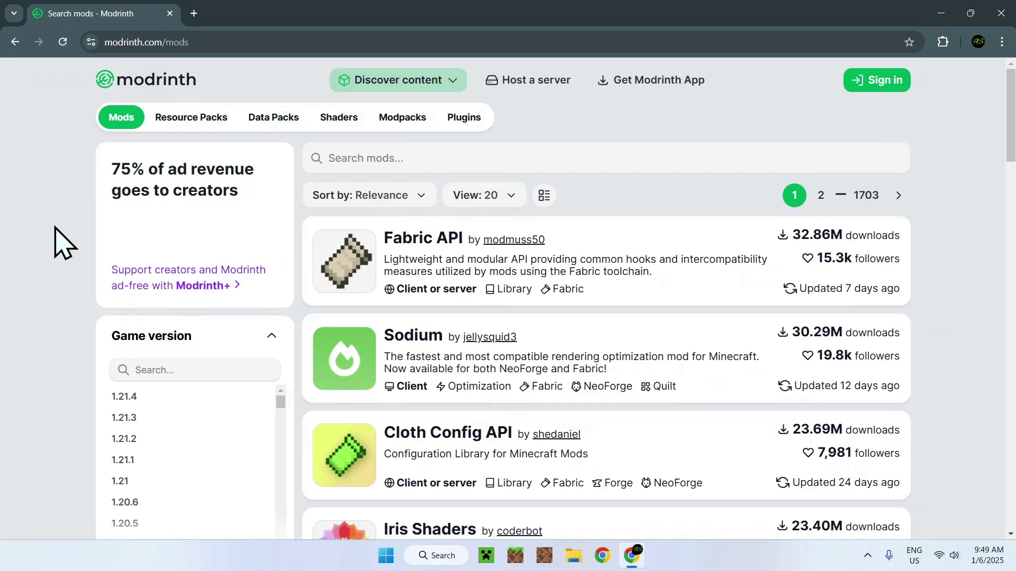
scroll(60, 242, down, 6)
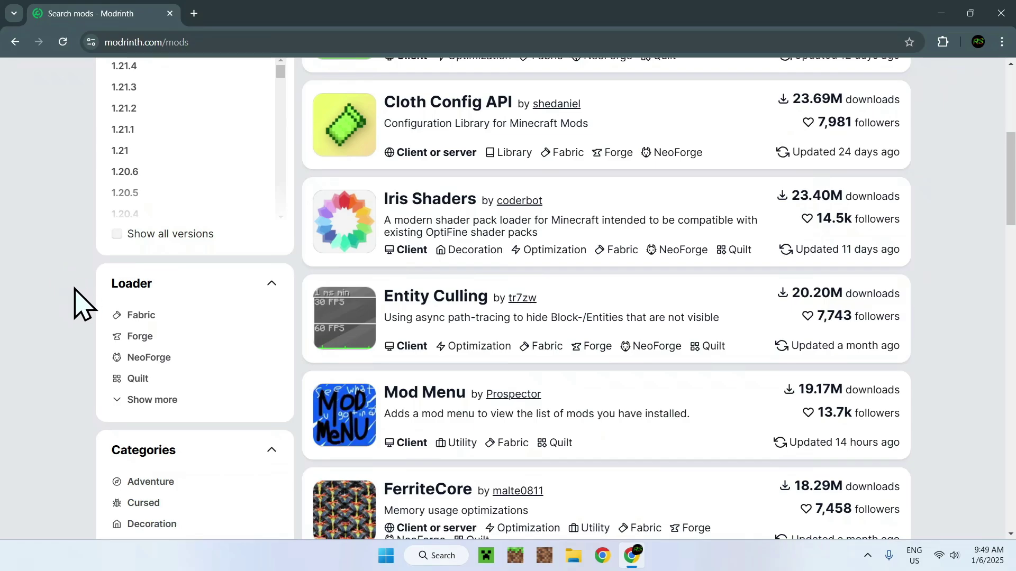
click(114, 364)
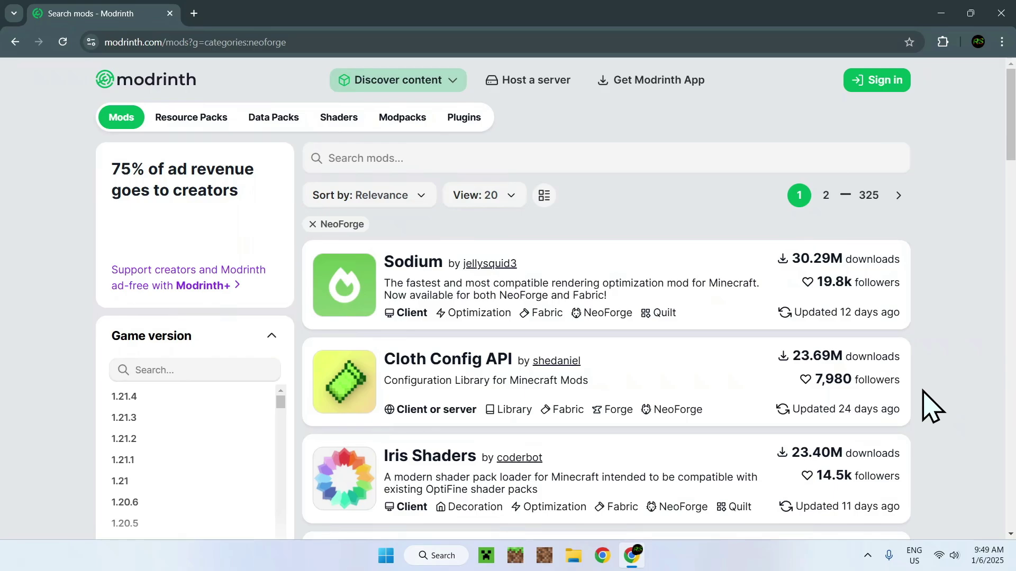
scroll(931, 407, down, 20)
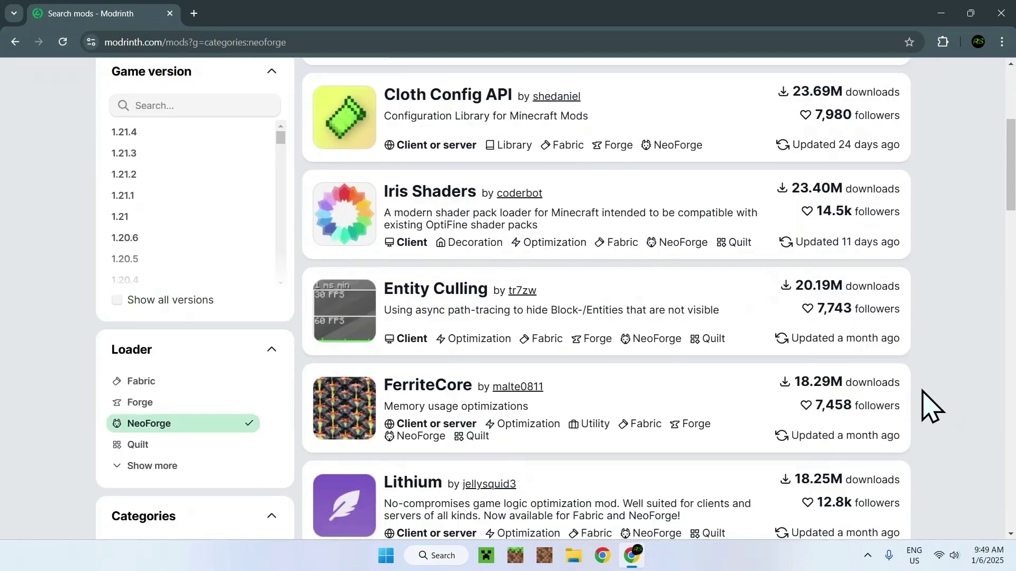
scroll(931, 406, down, 15)
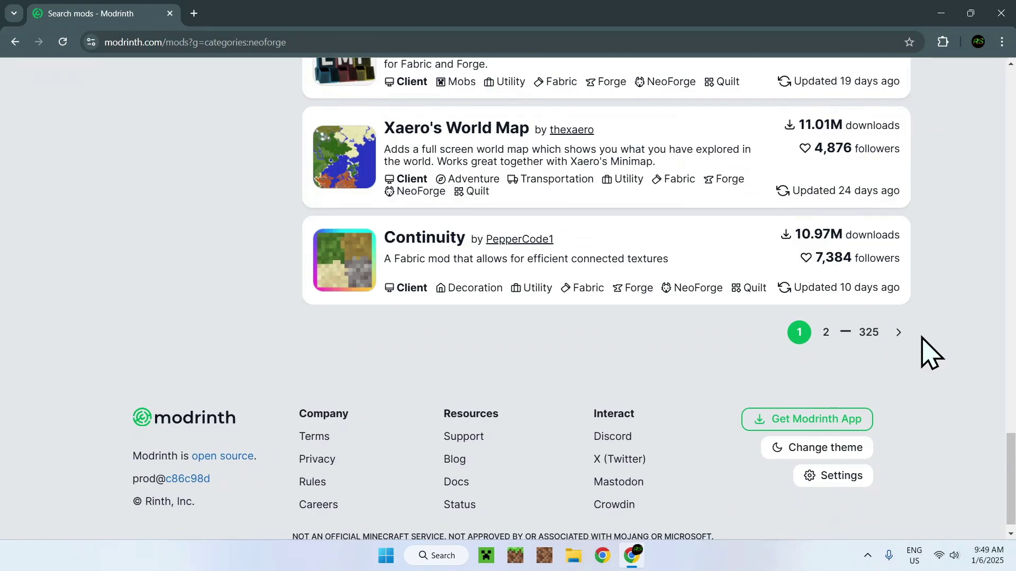
scroll(922, 338, up, 15)
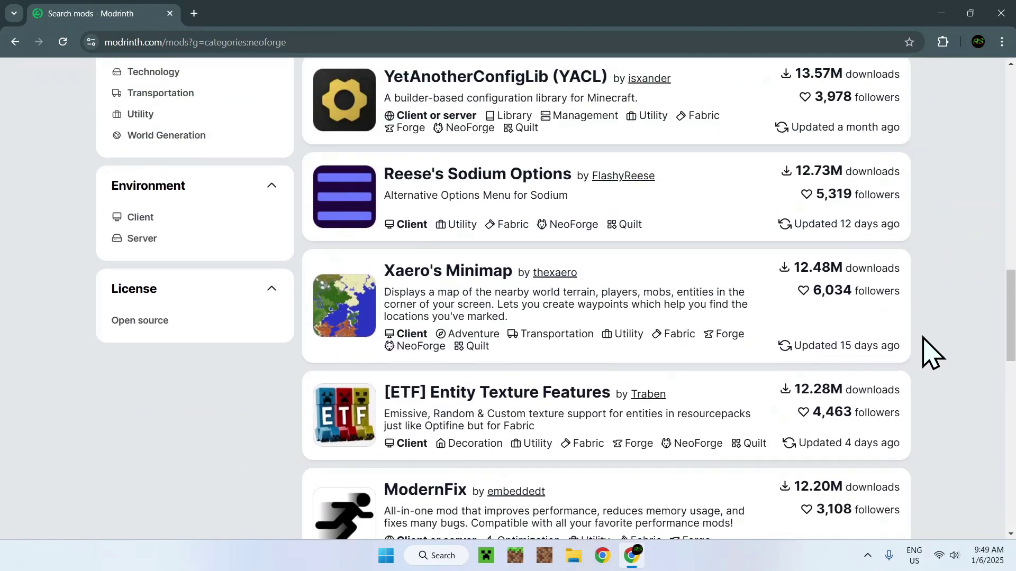
scroll(922, 338, up, 15)
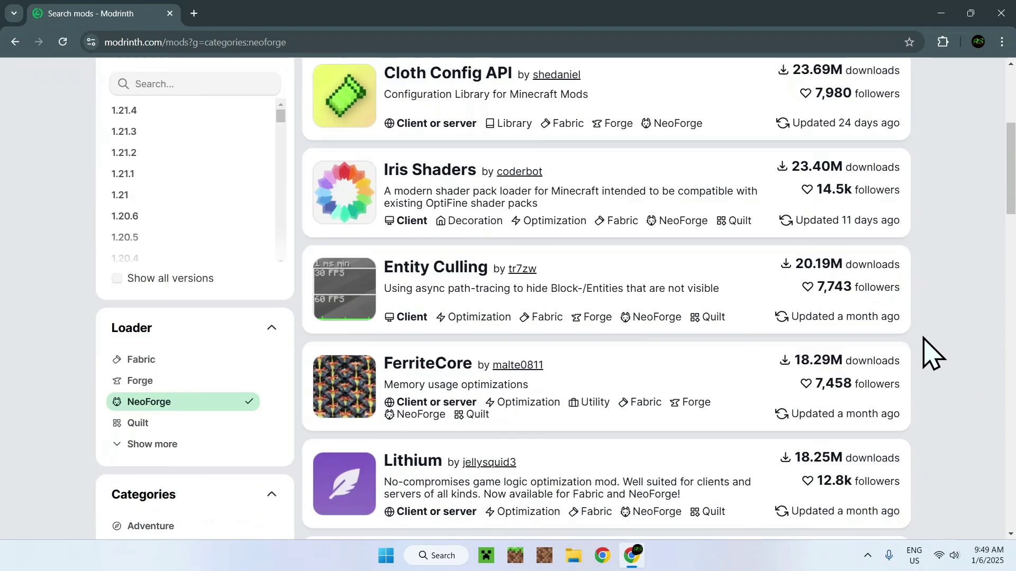
scroll(924, 338, down, 15)
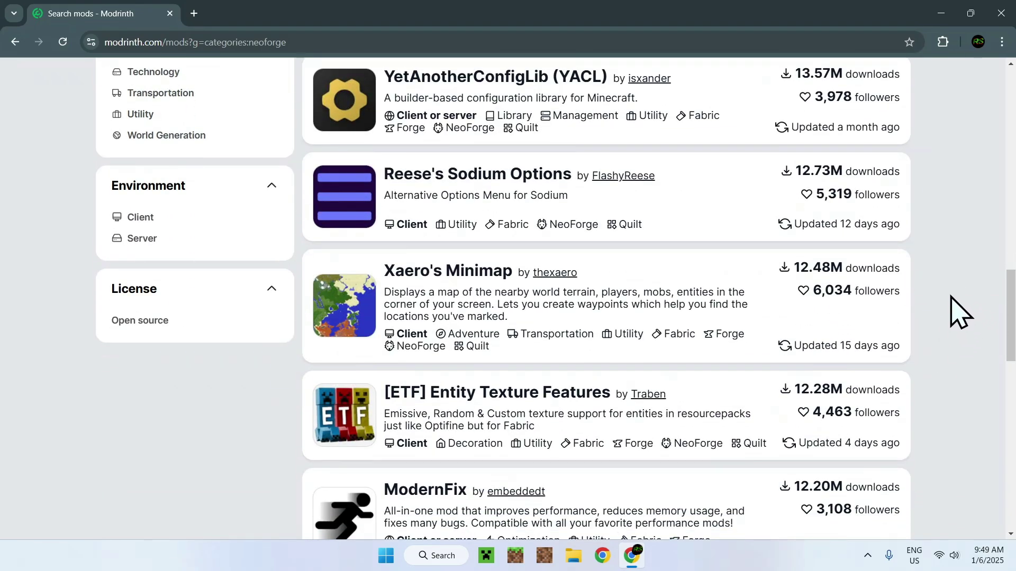
Go to Xaero's Minimap's mod page and show its Versions list
click(439, 271)
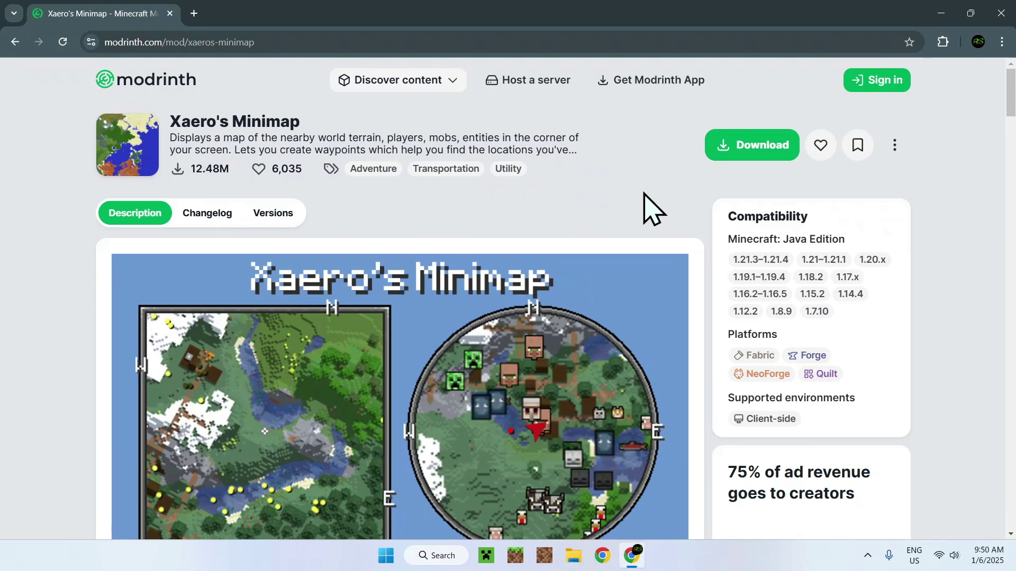
click(272, 212)
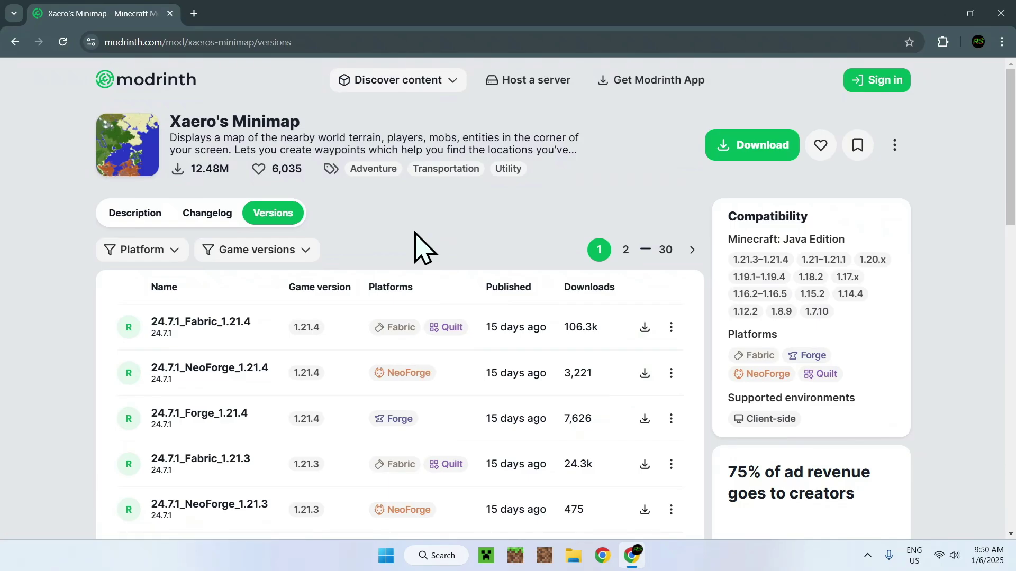
Check the platform and game version filters, then download the 24.7.1 NeoForge 1.21.4 build
click(138, 256)
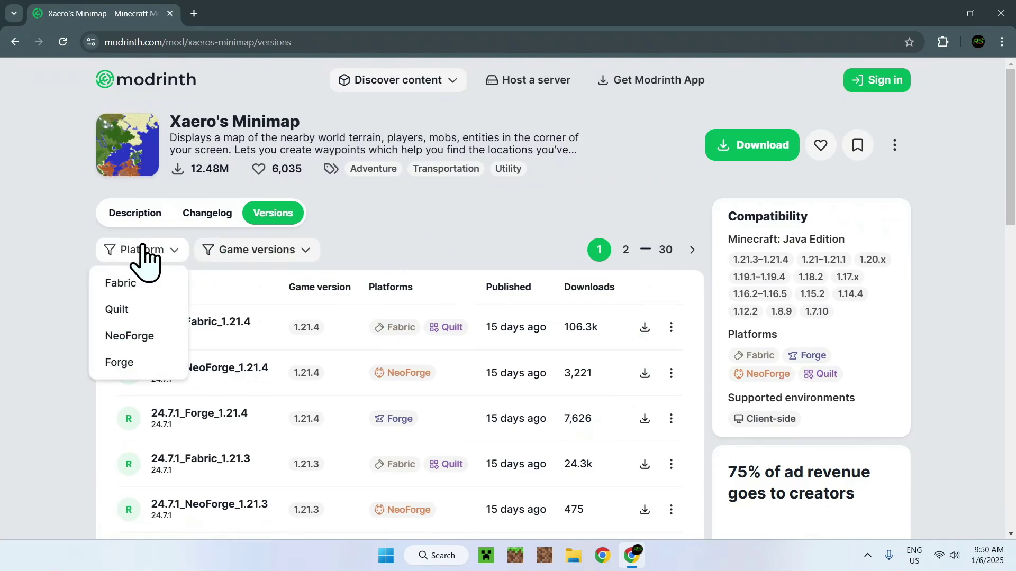
click(254, 253)
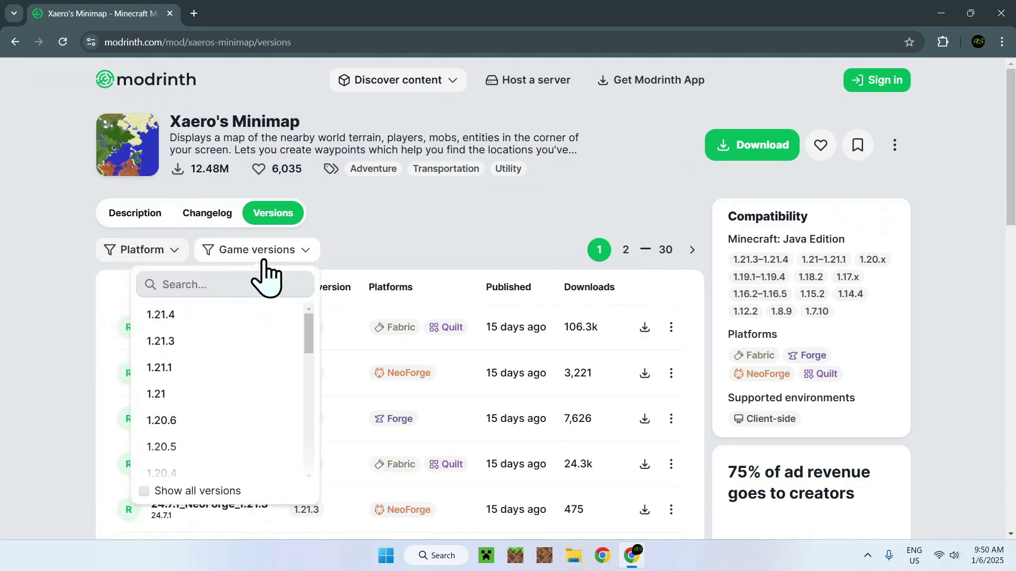
click(396, 237)
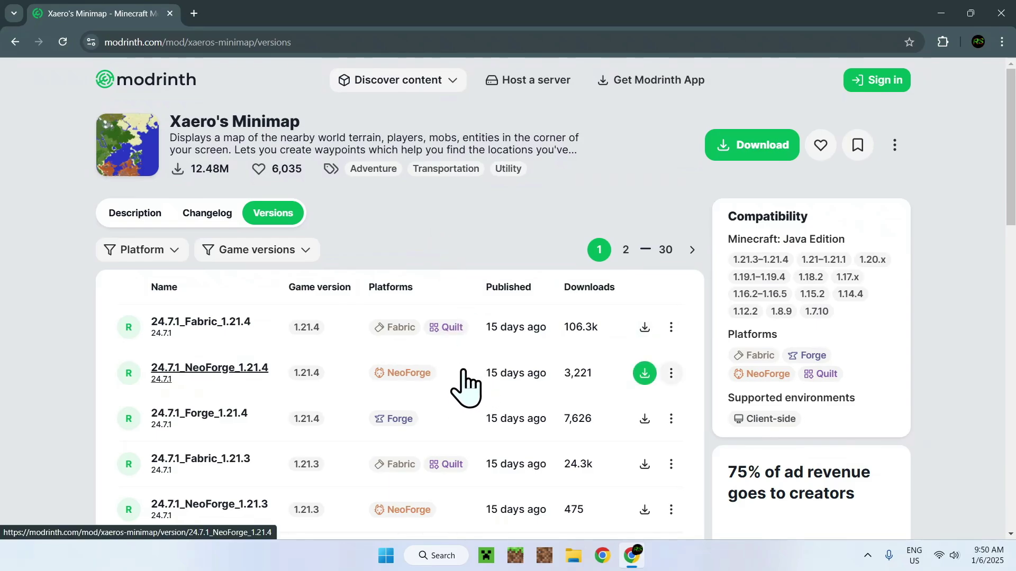
click(644, 373)
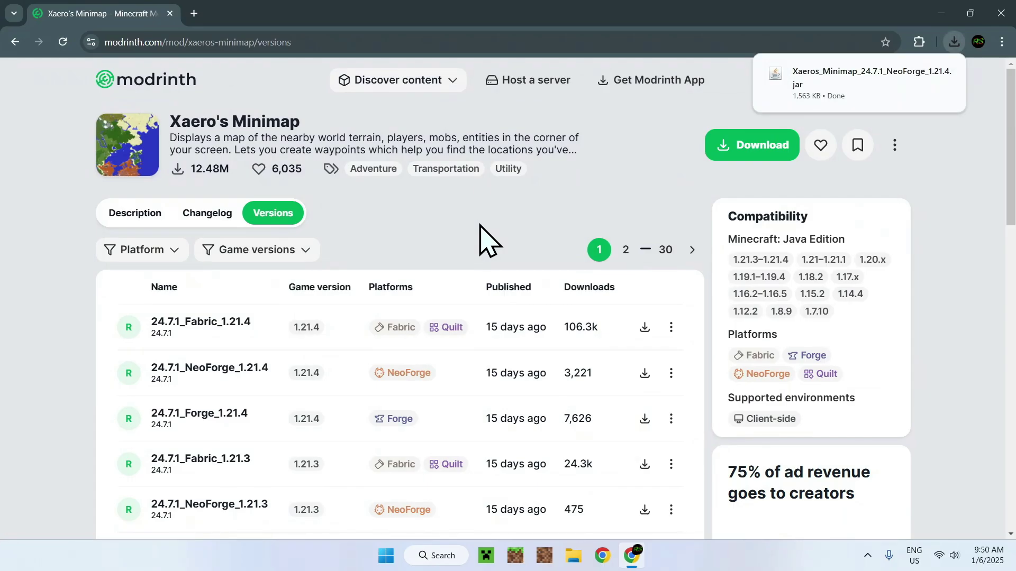
Review the 24.7.1_NeoForge_1.21.4 version details page, then start a new browser tab
click(167, 373)
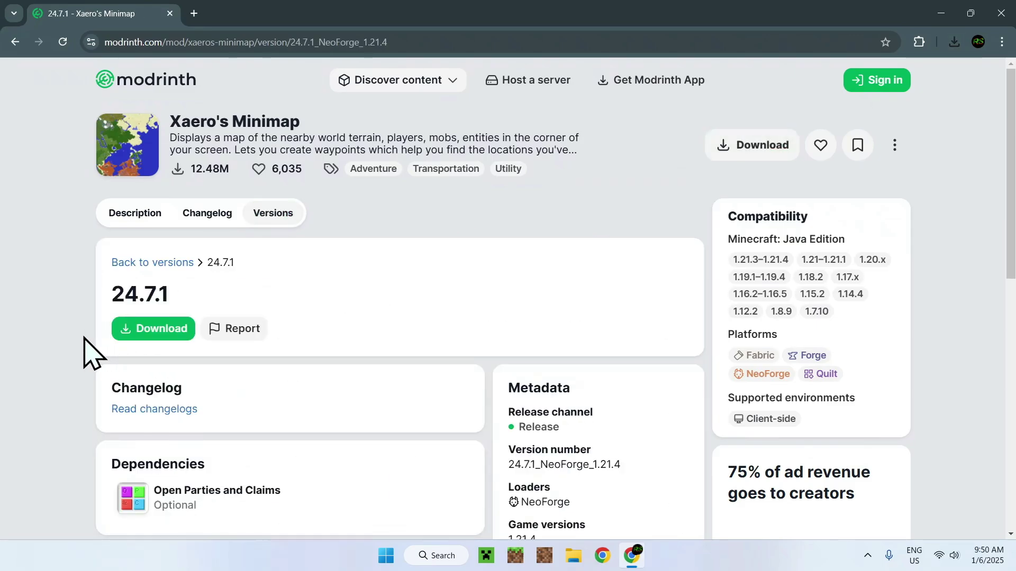
scroll(84, 337, down, 3)
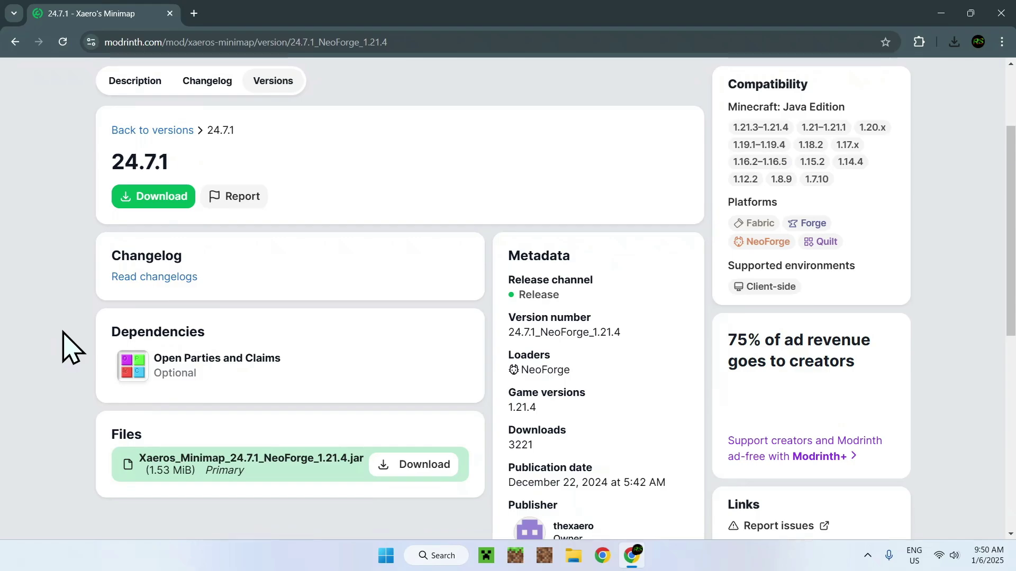
scroll(68, 347, up, 3)
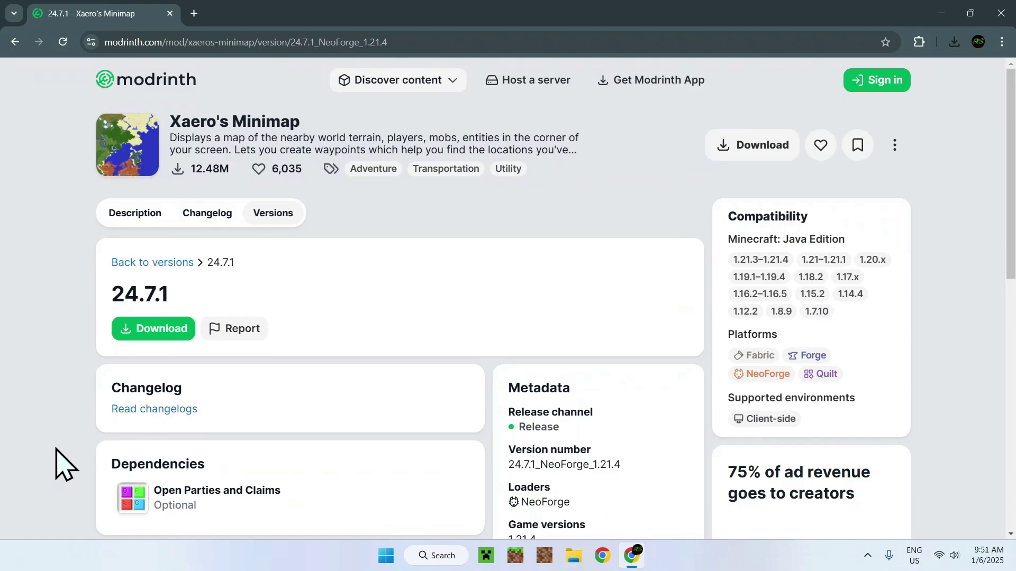
click(194, 13)
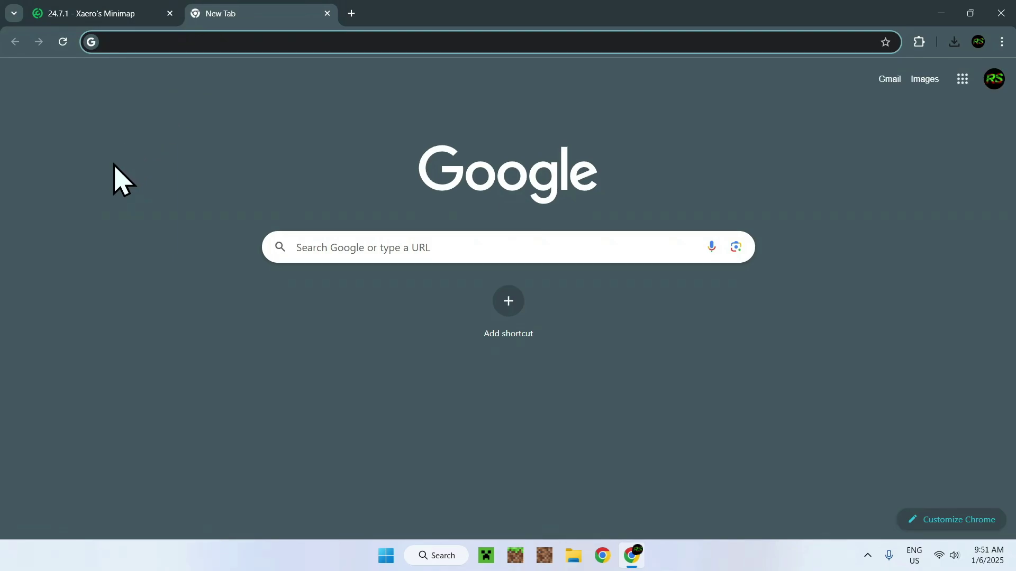
Search Google for 'NeoForge Minecraft' and go to The NeoForged project site
click(320, 247)
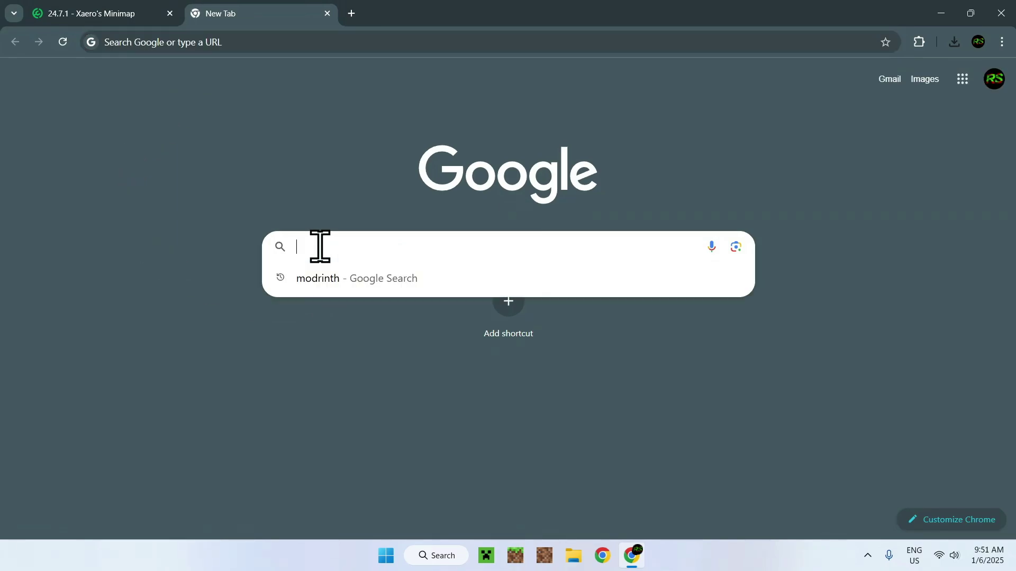
text(NeoF)
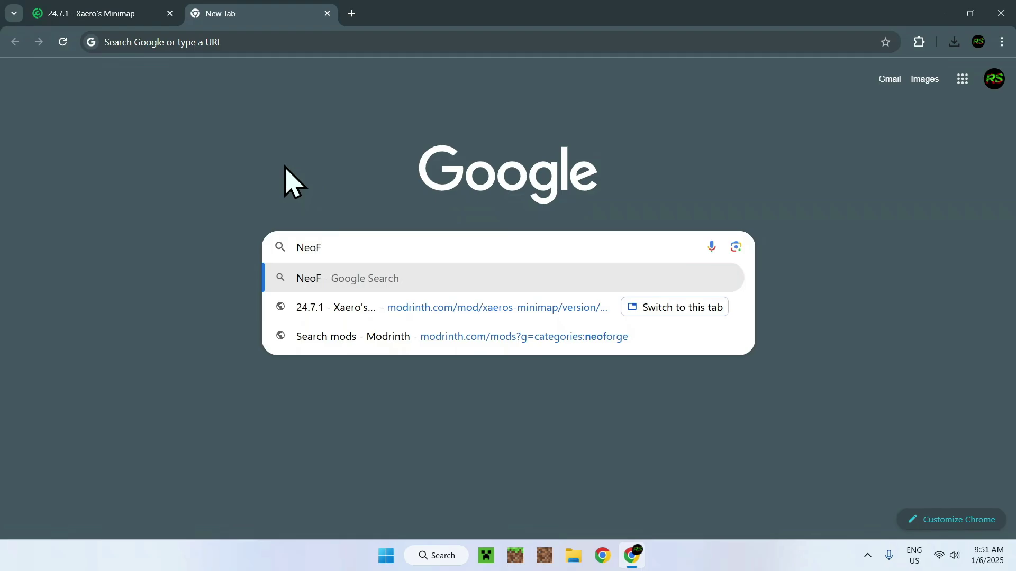
text(orge Minecraft)
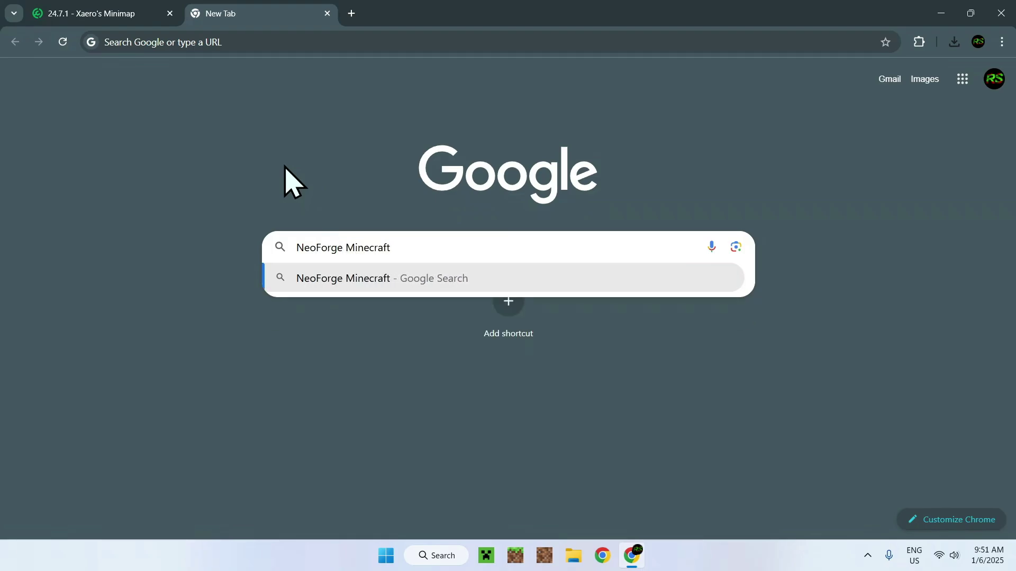
key(Return)
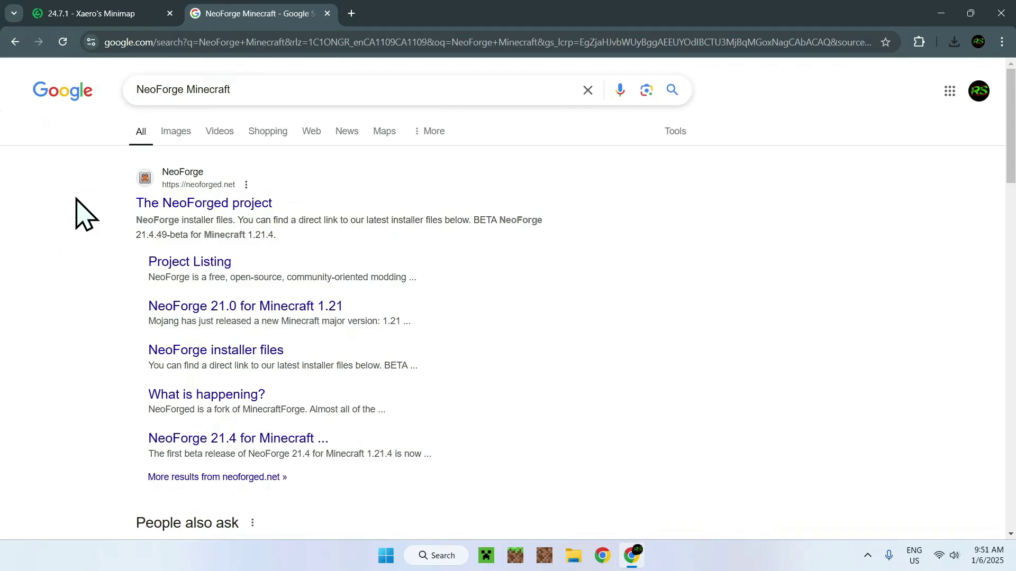
click(207, 204)
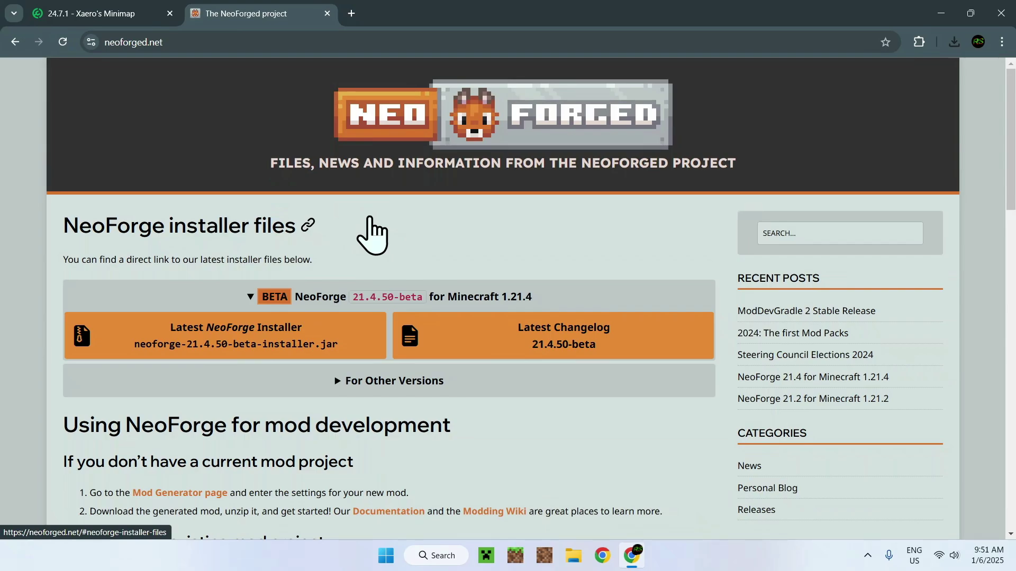
Expand NeoForge's other versions and browse the NeoForge version list
click(376, 390)
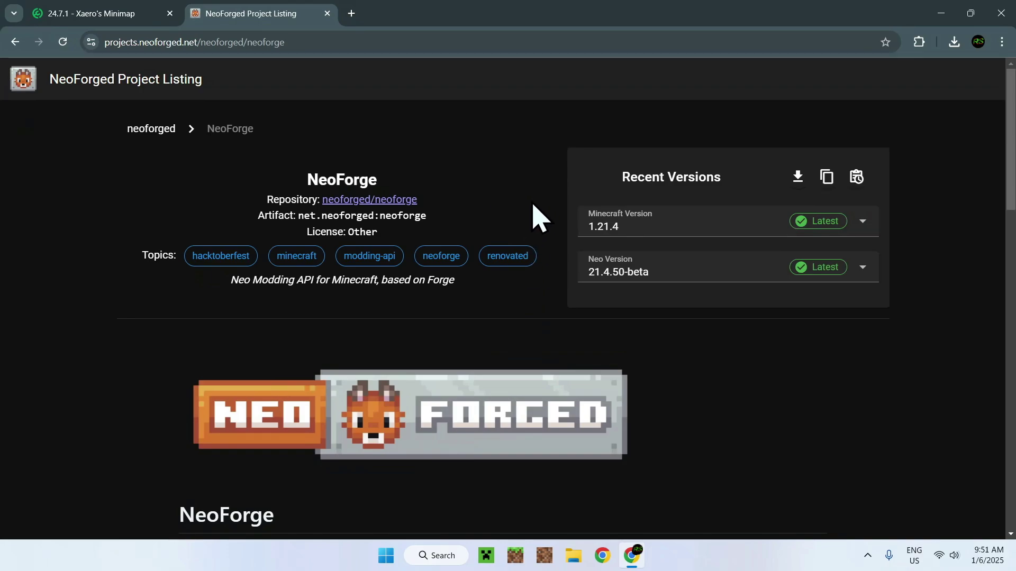
click(626, 276)
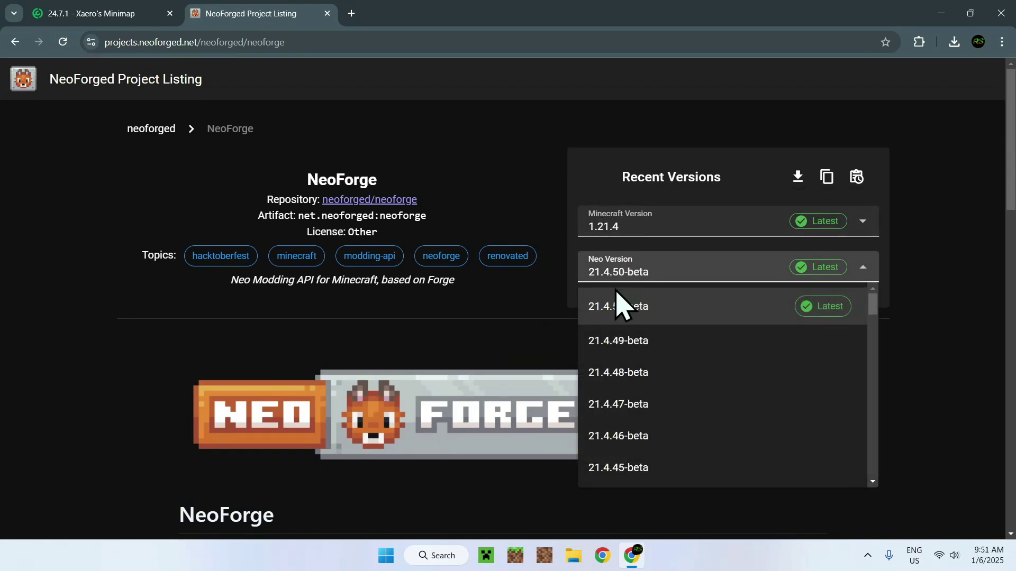
scroll(617, 347, down, 8)
scroll(622, 341, up, 8)
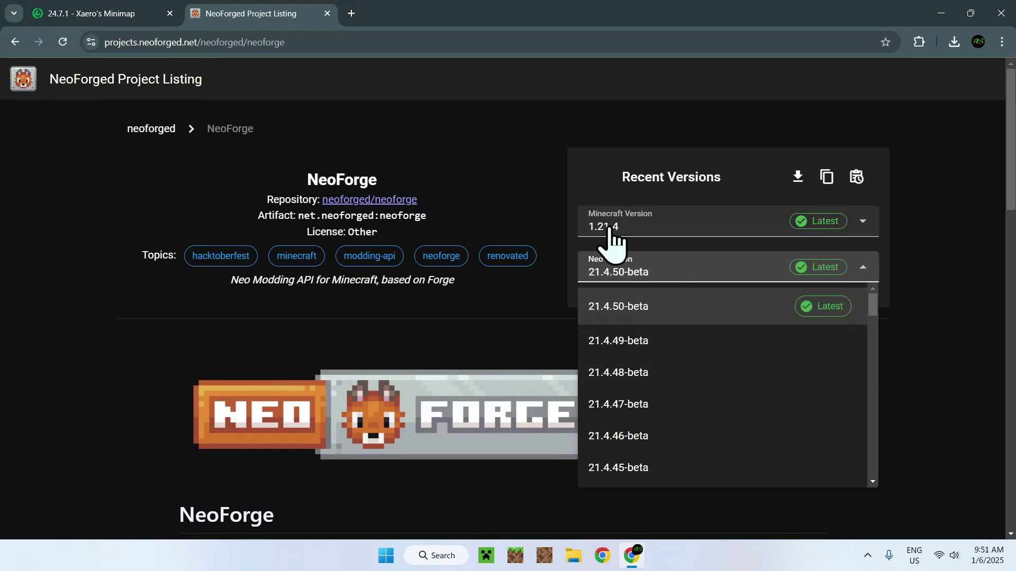
Keep NeoForge 21.4.50-beta for Minecraft 1.21.4, download its installer jar, and close Chrome
click(544, 200)
click(597, 233)
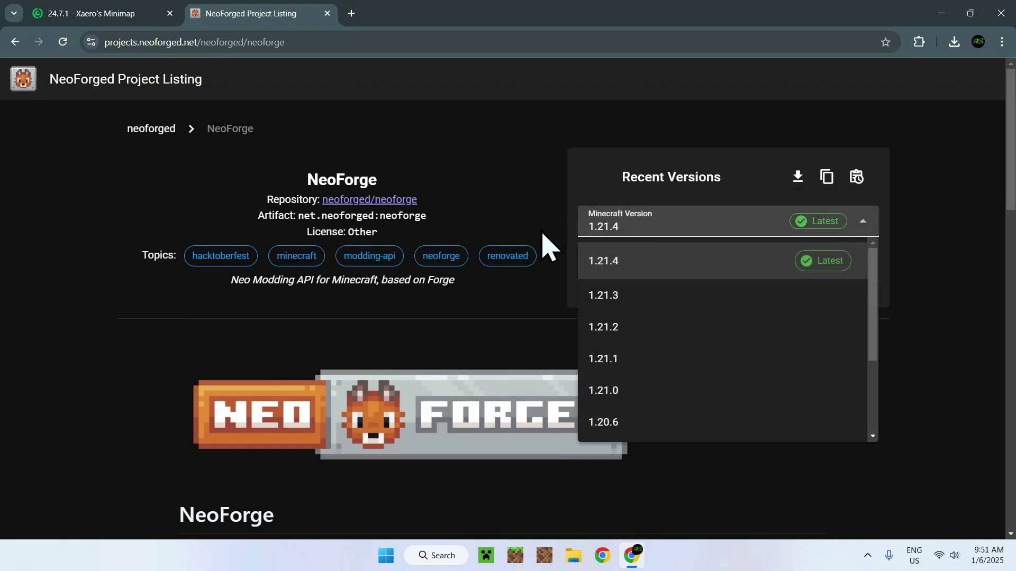
click(553, 218)
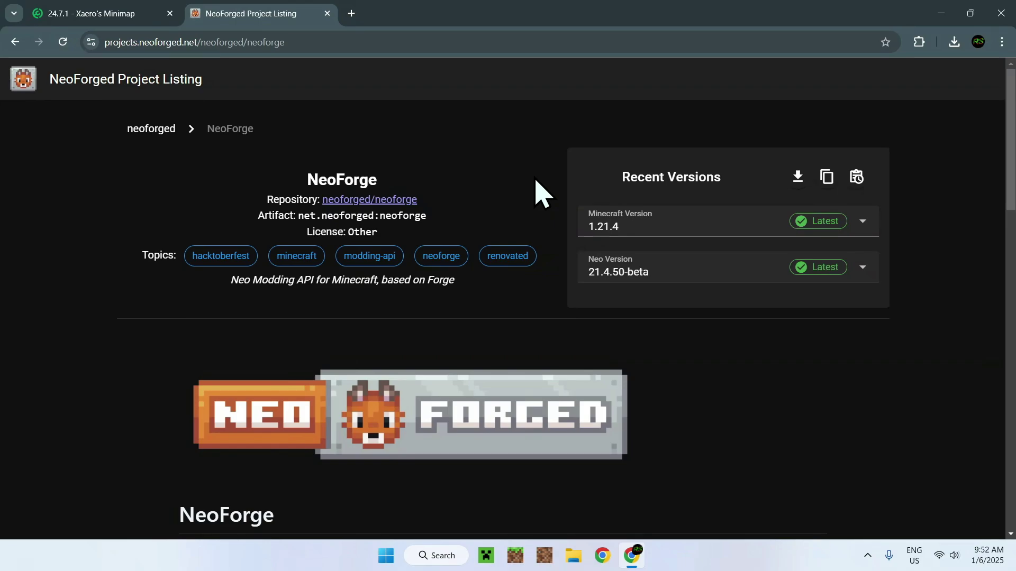
click(598, 222)
click(531, 212)
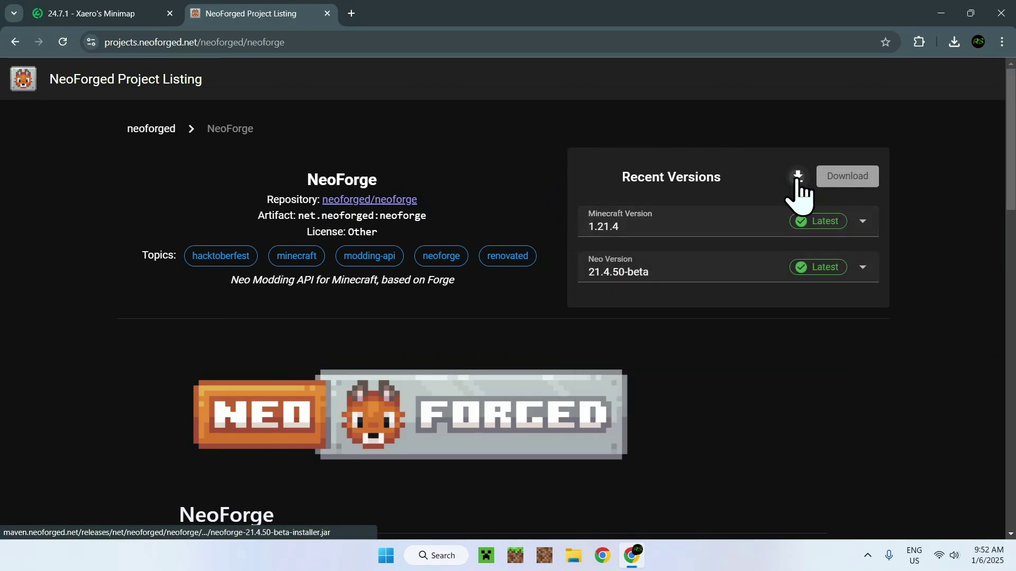
click(797, 179)
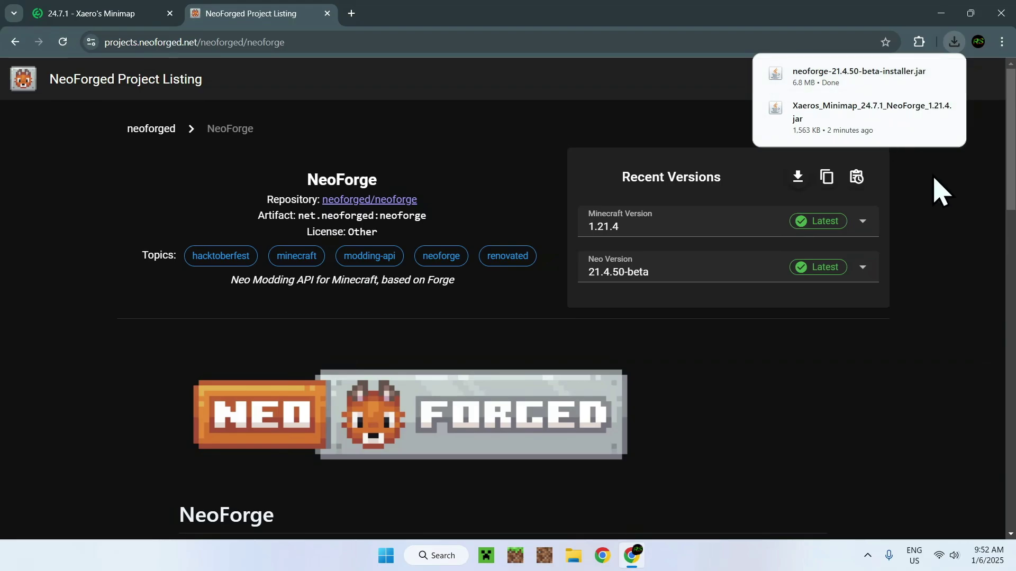
click(1000, 13)
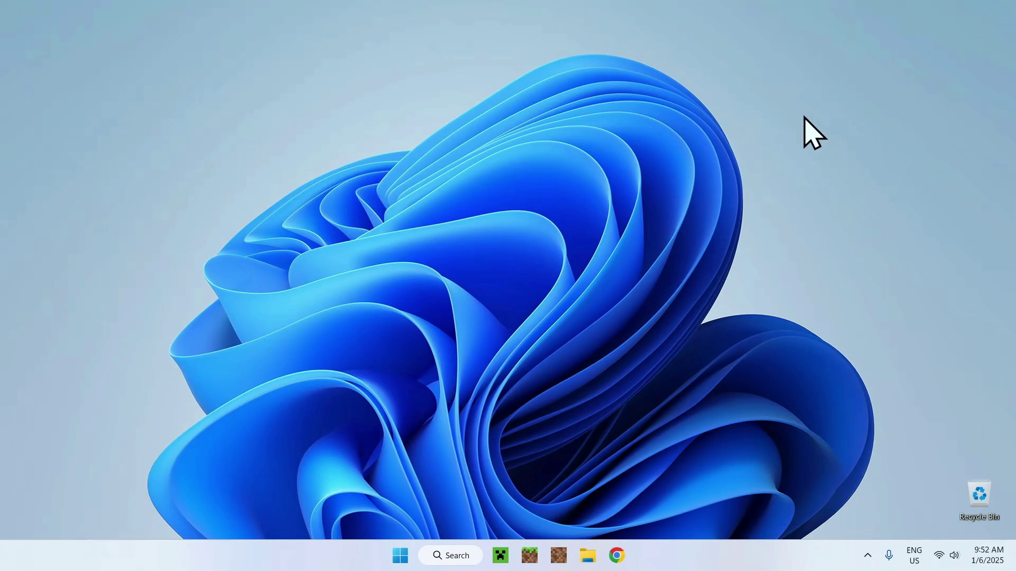
Launch neoforge-21.4.50-beta-installer.jar from the Downloads folder in File Explorer
click(586, 554)
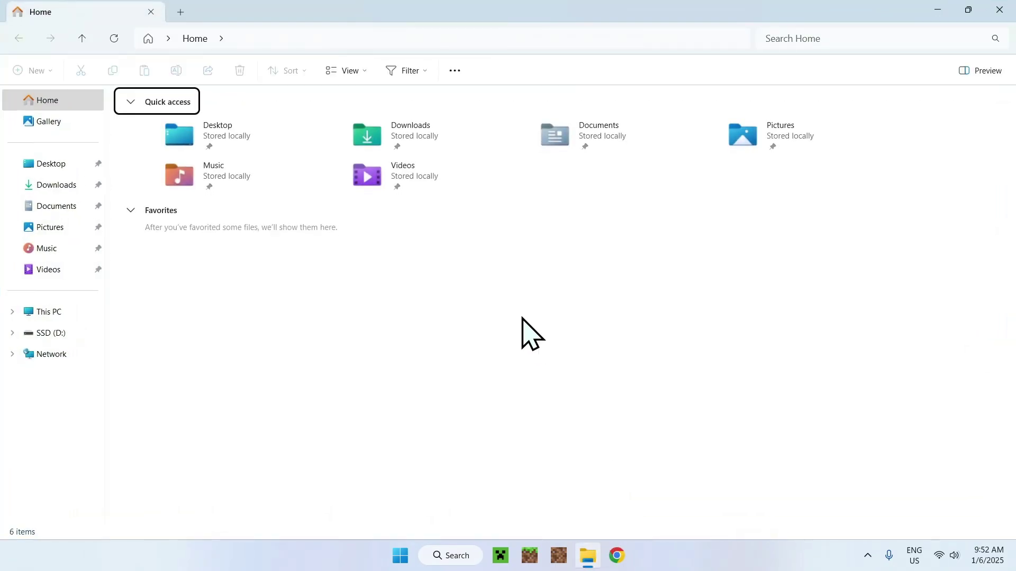
click(61, 186)
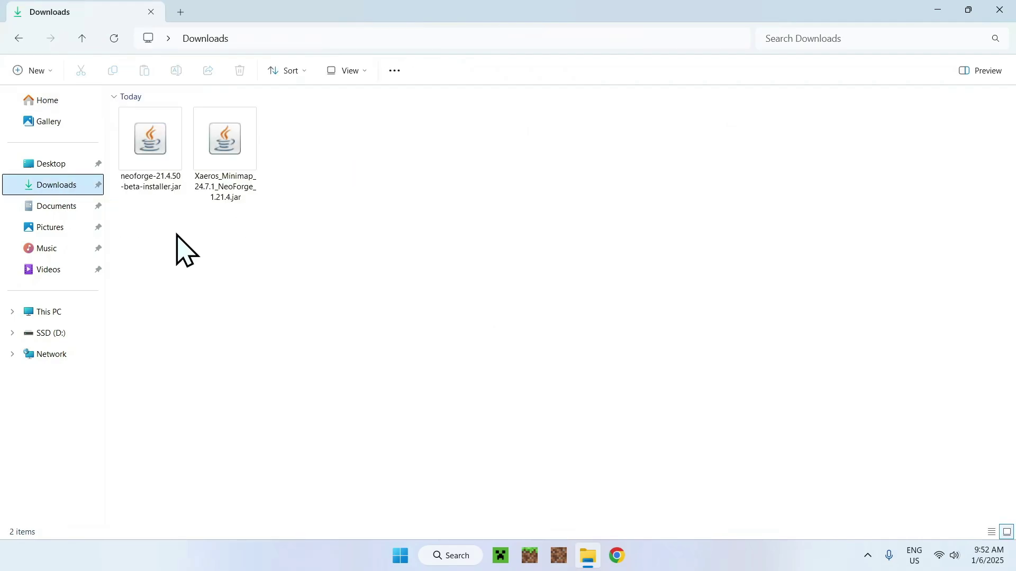
drag(113, 235, 231, 243)
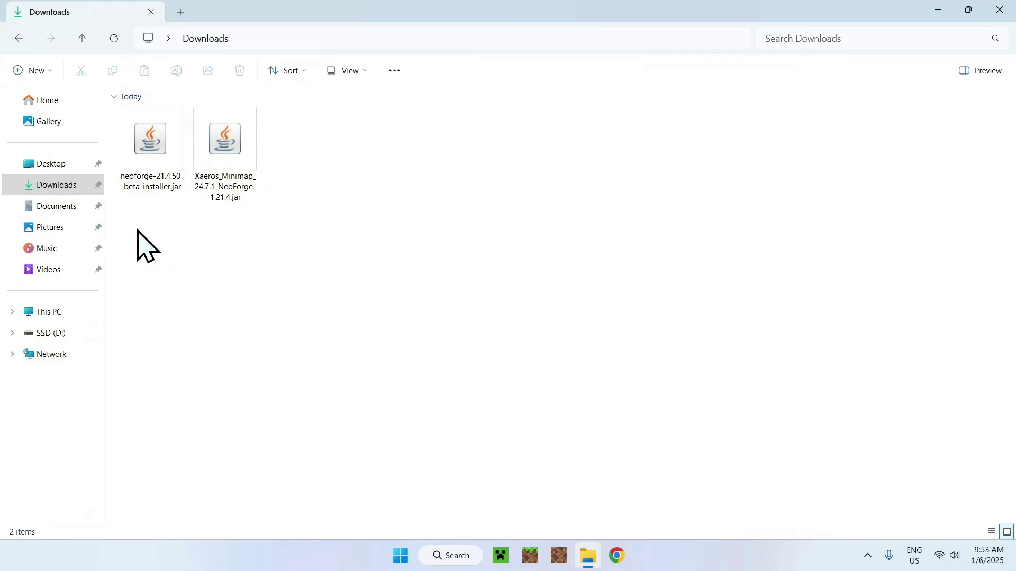
click(141, 184)
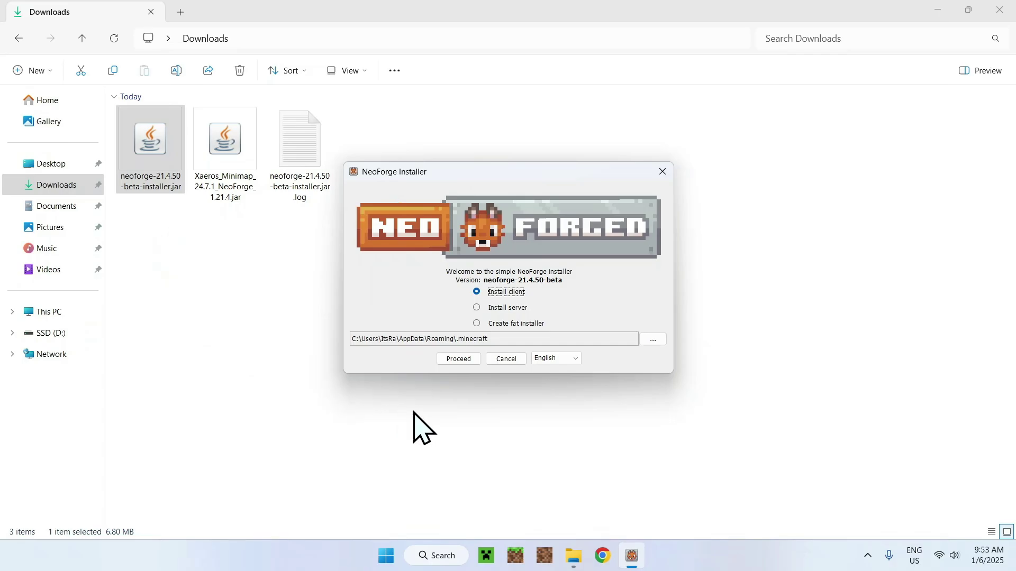
Install the neoforge-21.4.50-beta client profile and acknowledge the Installation Complete message
click(459, 359)
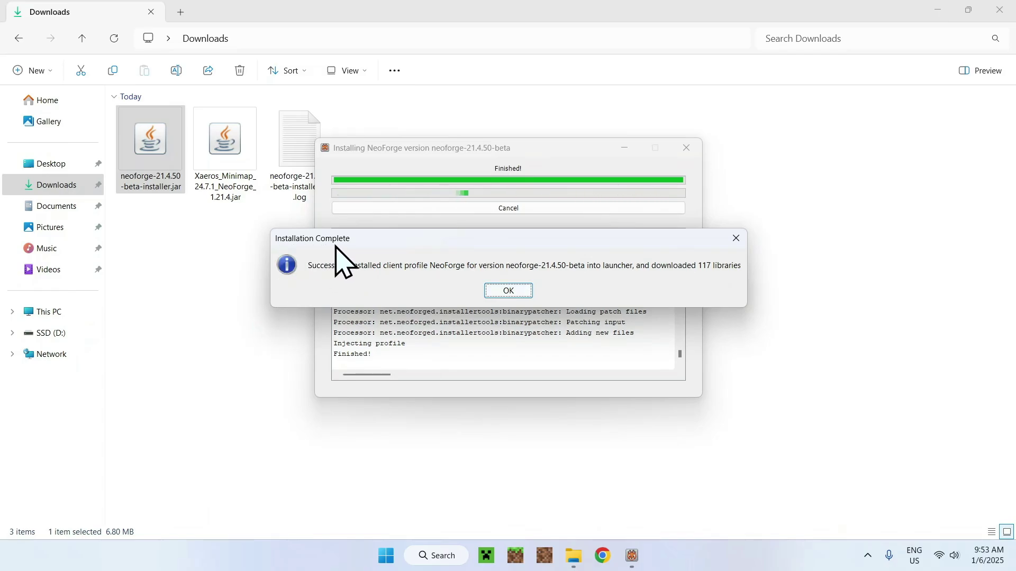
click(506, 293)
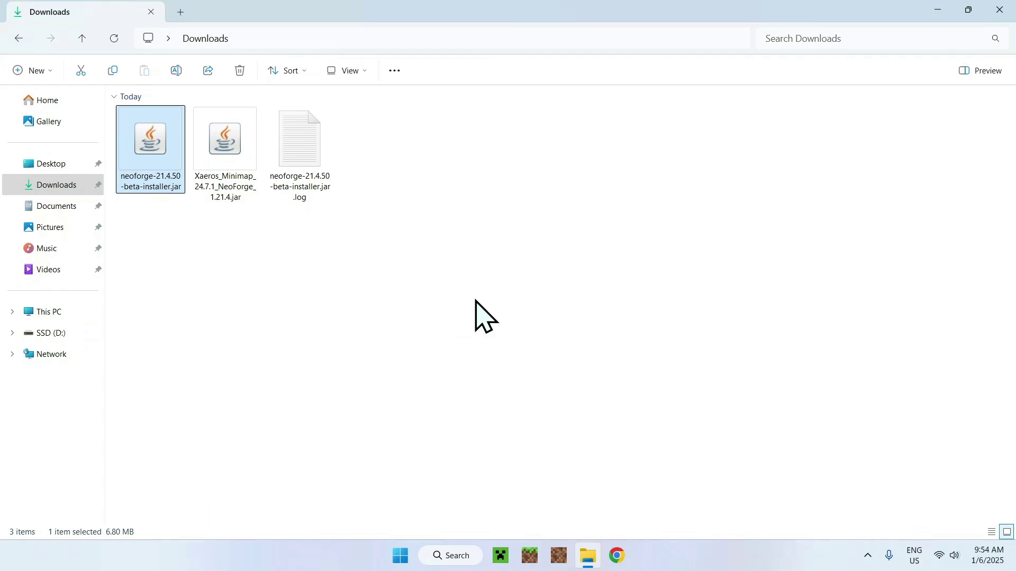
In the Minecraft Launcher's Installations list, reveal the NeoForge installation's .minecraft folder
click(528, 552)
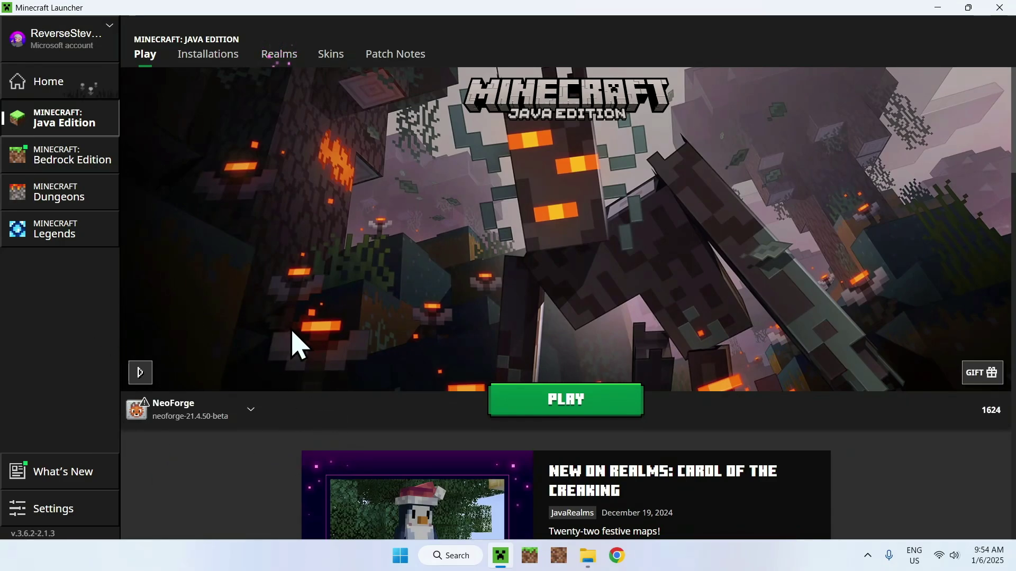
click(207, 54)
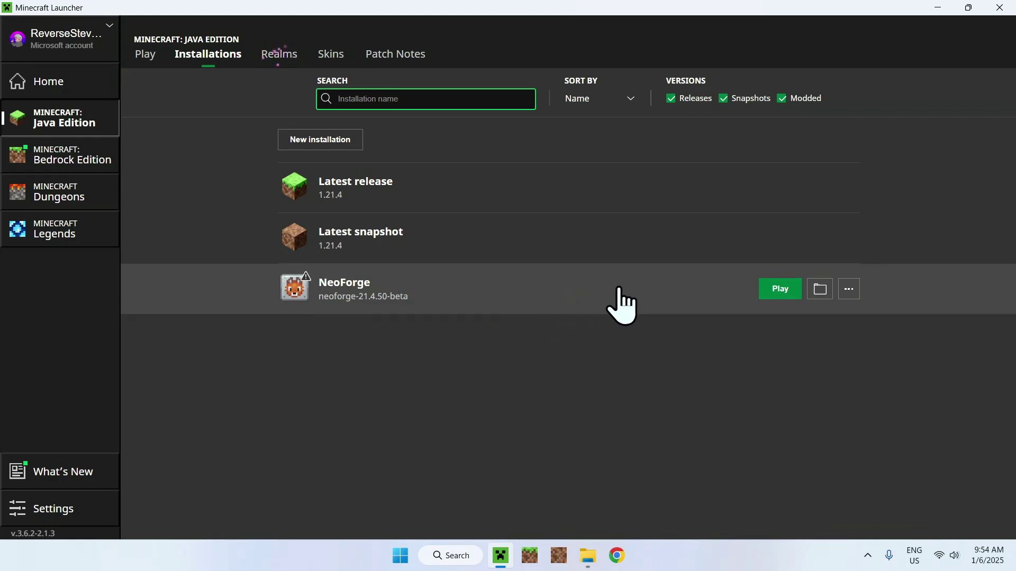
click(820, 297)
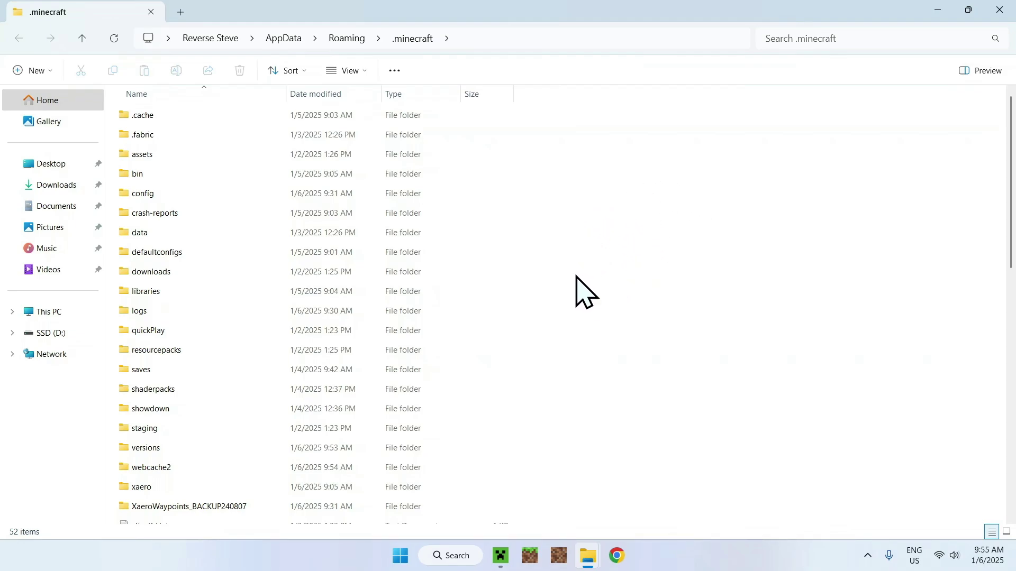
Create a new folder named 'mods' inside .minecraft
right_click(573, 200)
mouse_move(589, 287)
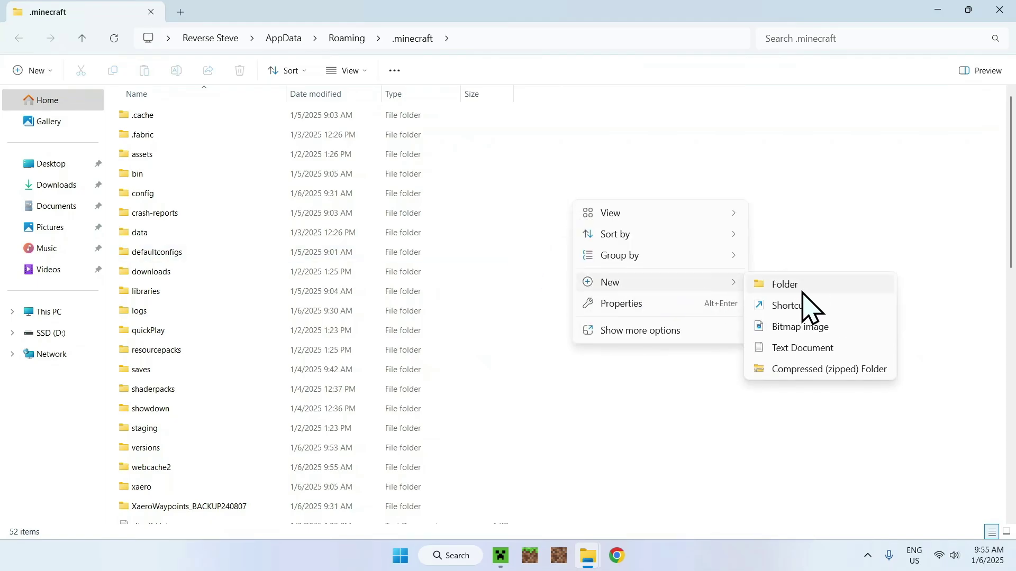
click(802, 289)
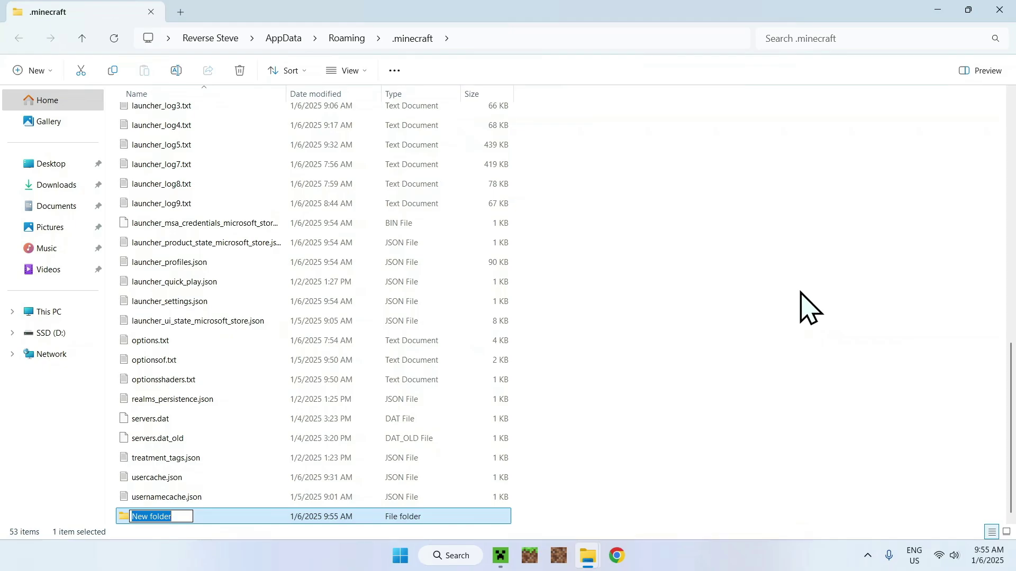
text(n)
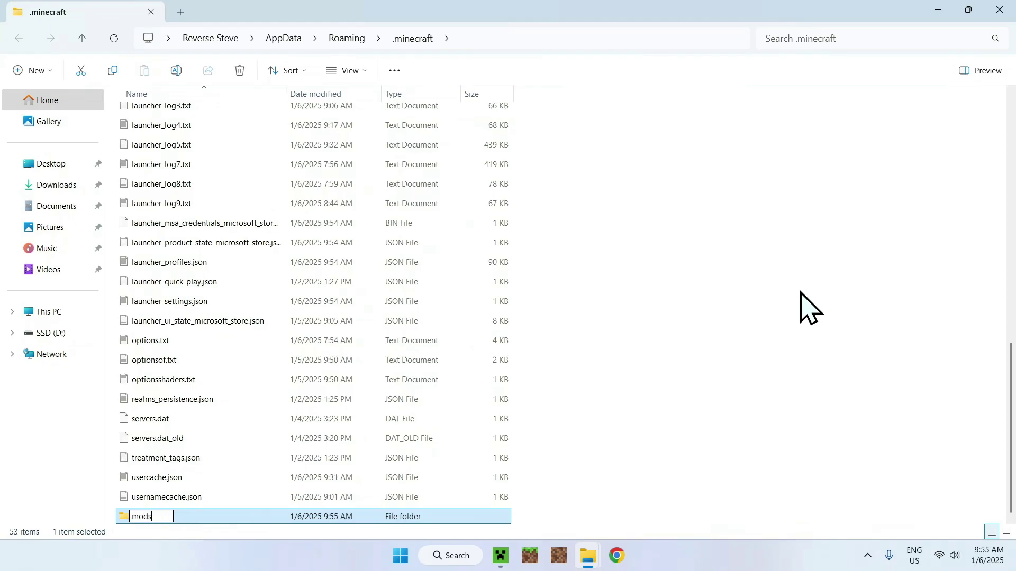
click(801, 292)
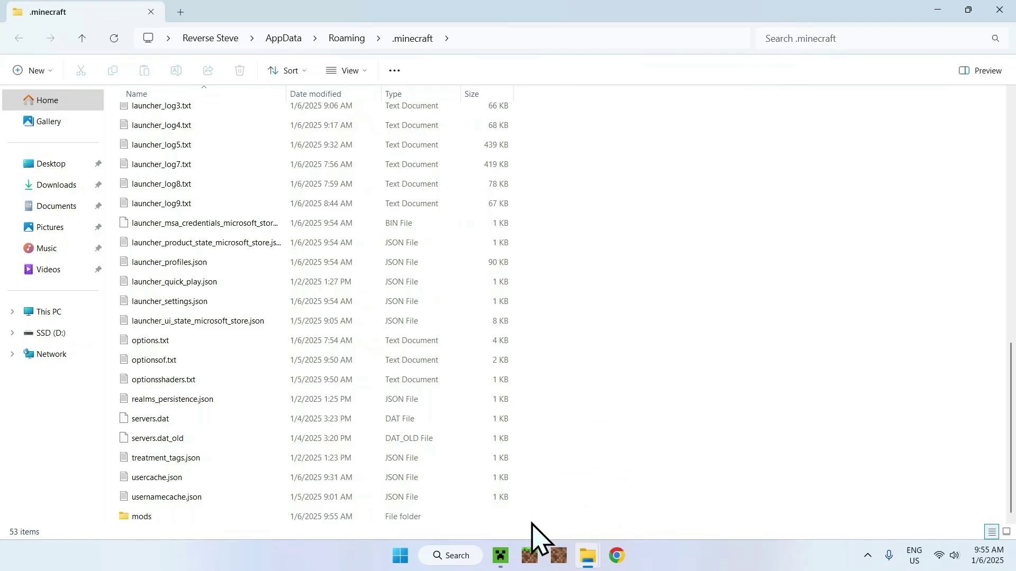
Refresh the .minecraft listing and open the empty mods folder
click(503, 518)
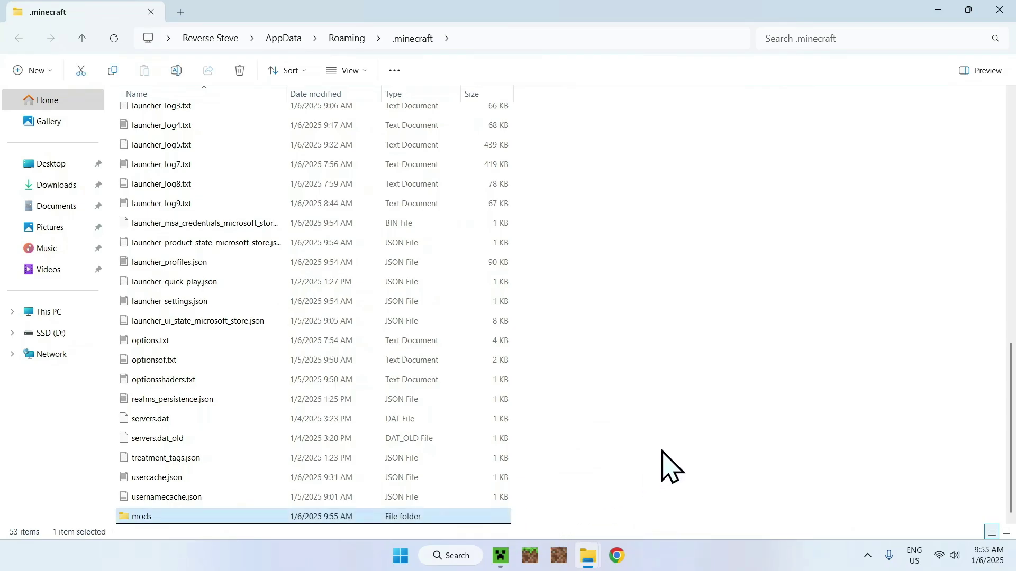
click(116, 39)
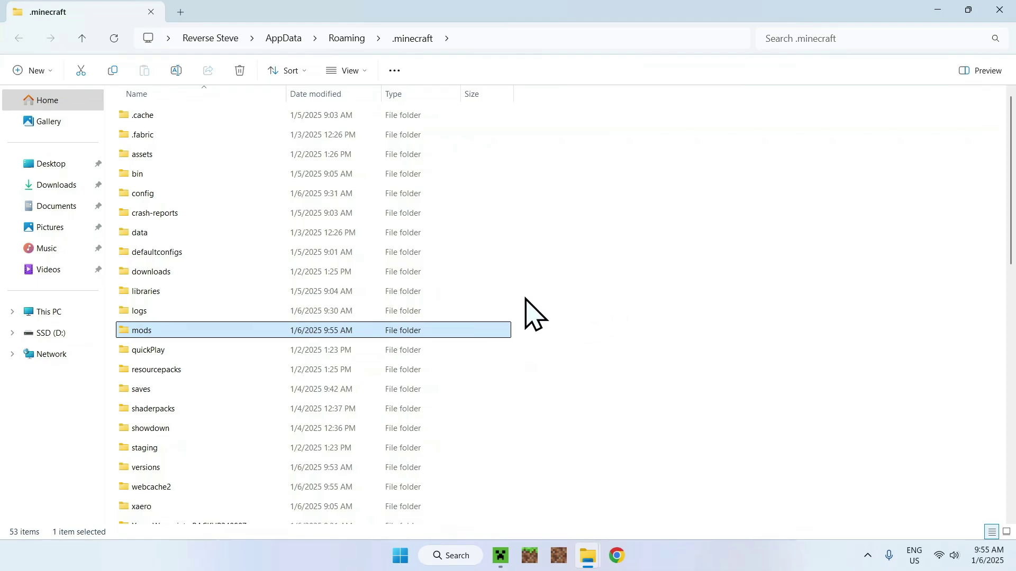
double_click(256, 329)
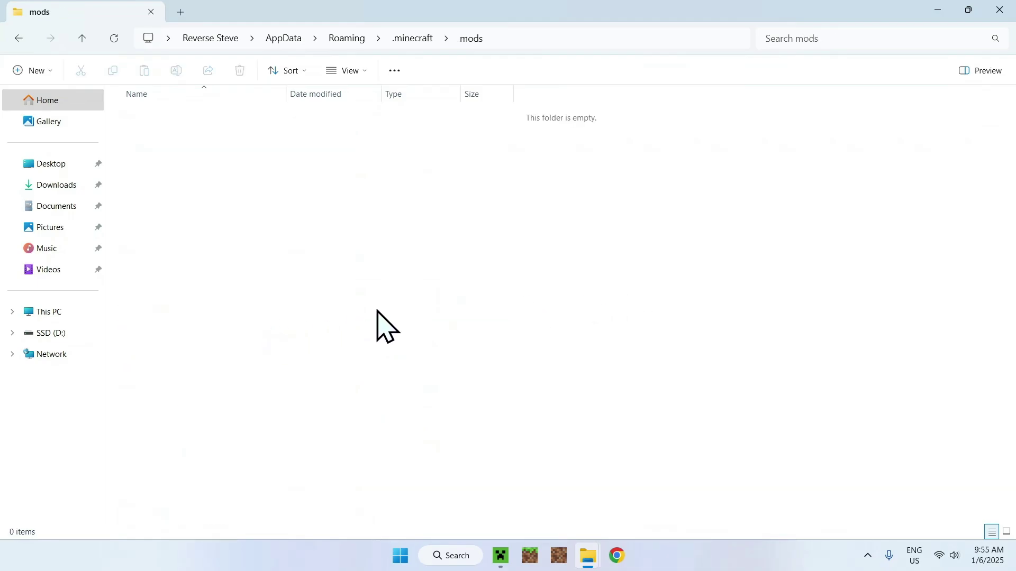
Copy Xaeros_Minimap_24.7.1_NeoForge_1.21.4.jar from Downloads into the mods folder
click(69, 188)
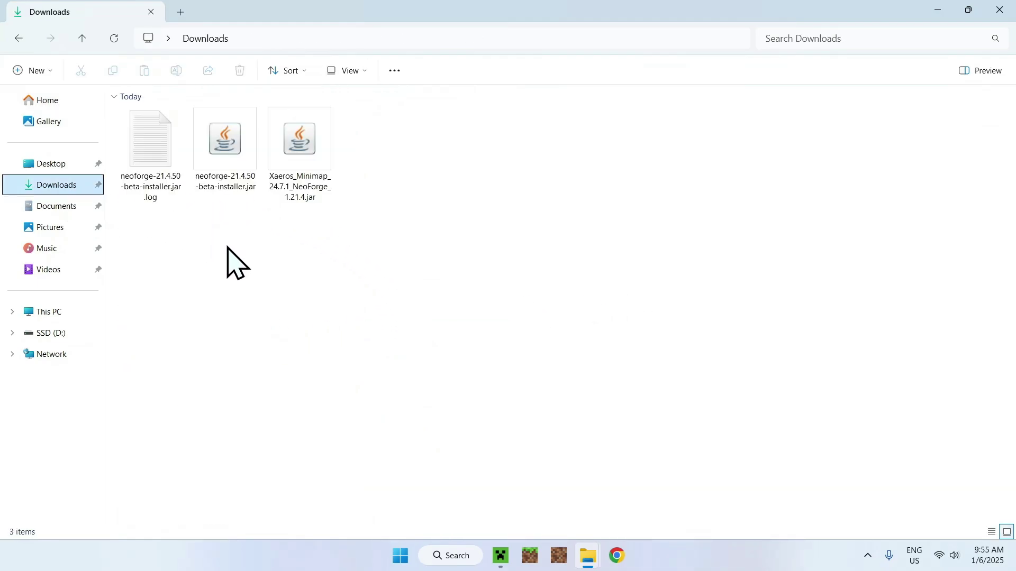
click(312, 191)
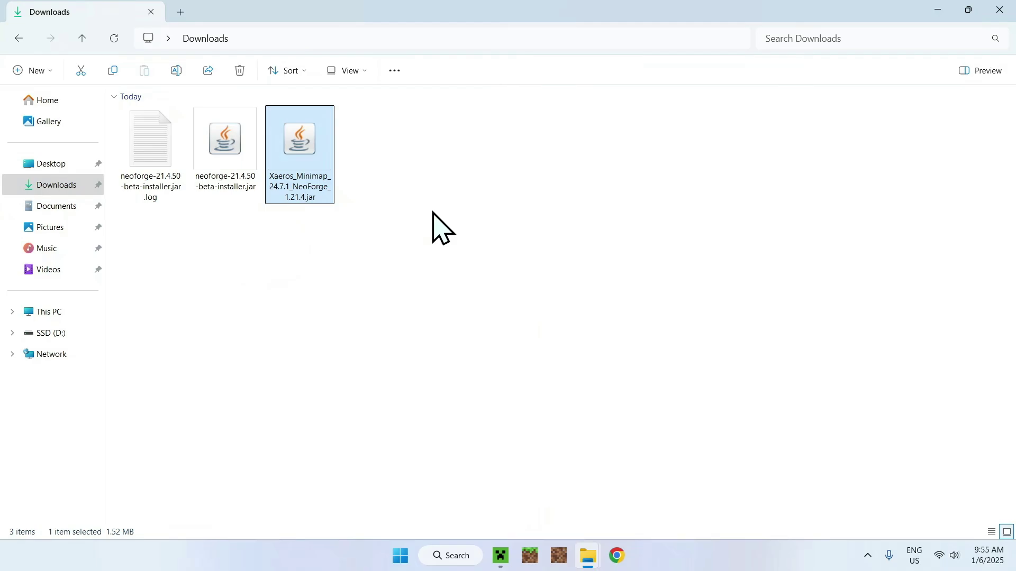
click(117, 76)
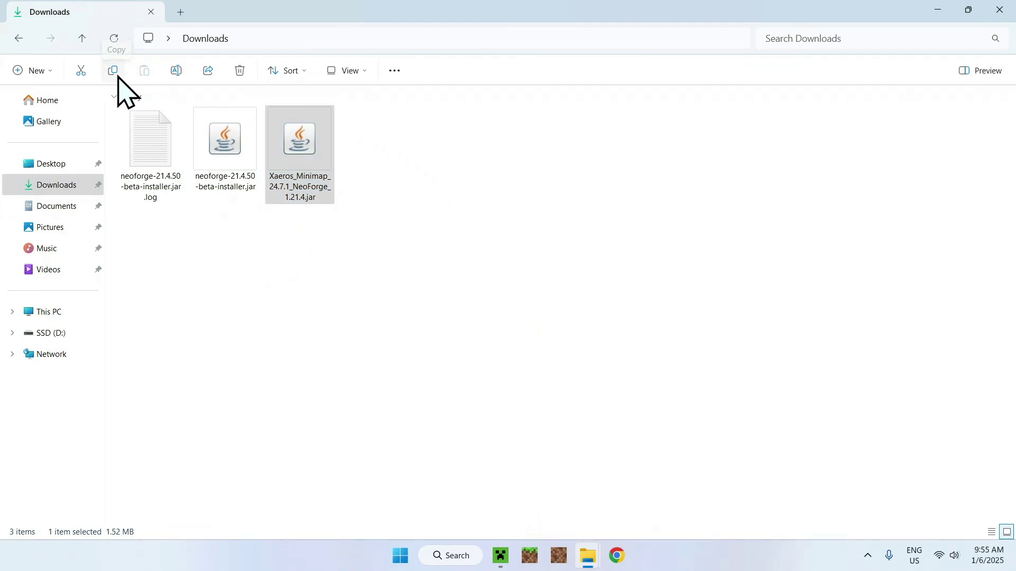
click(19, 35)
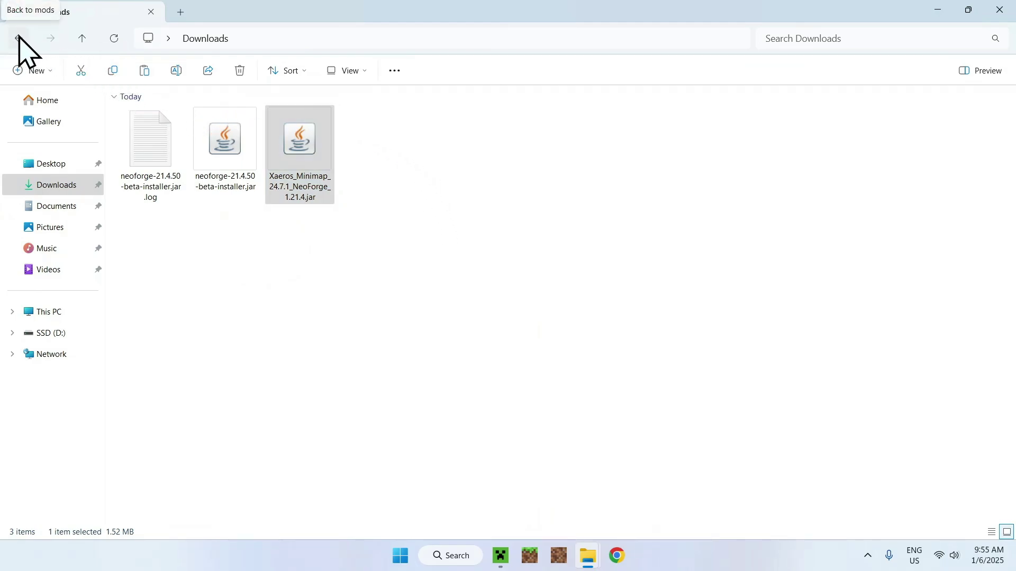
click(139, 68)
click(228, 166)
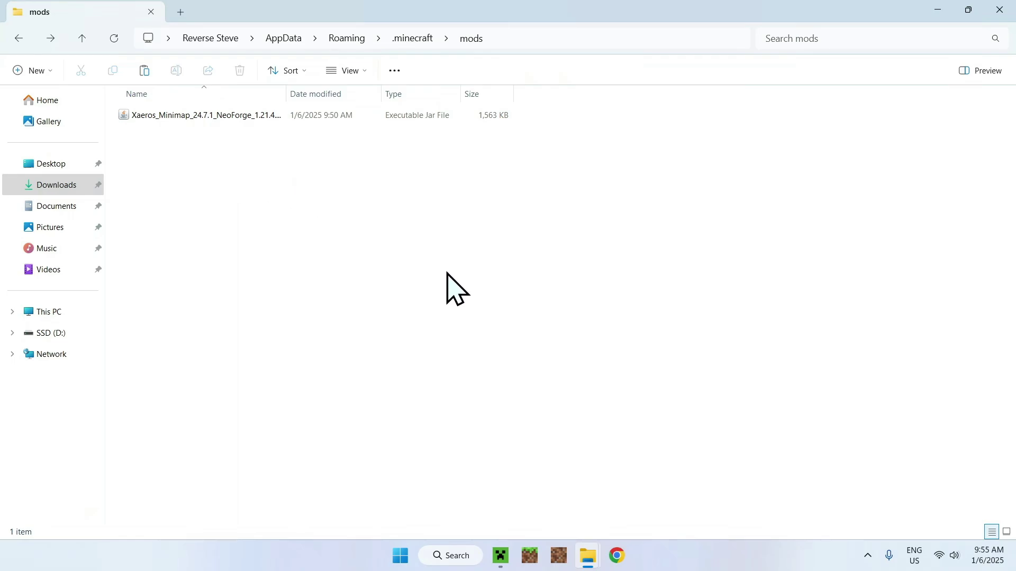
click(500, 560)
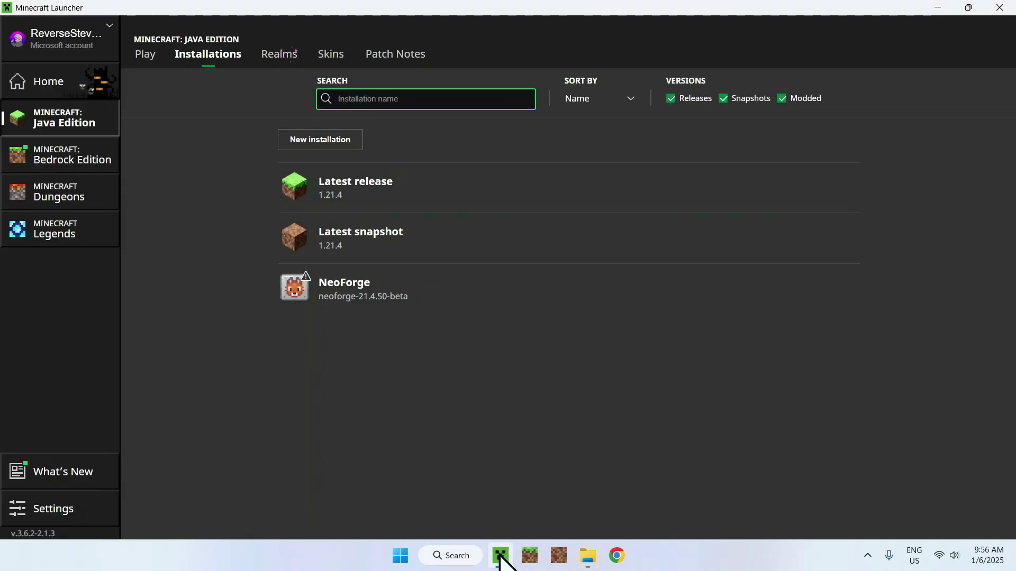
Launch the NeoForge 21.4.50-beta installation, accepting the modified-installation risk warning
click(146, 55)
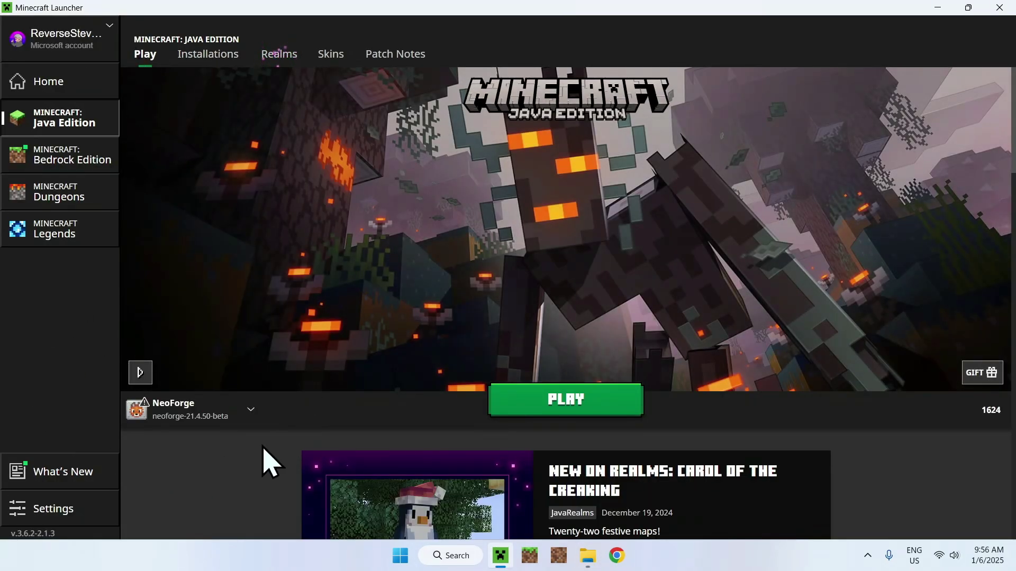
click(566, 413)
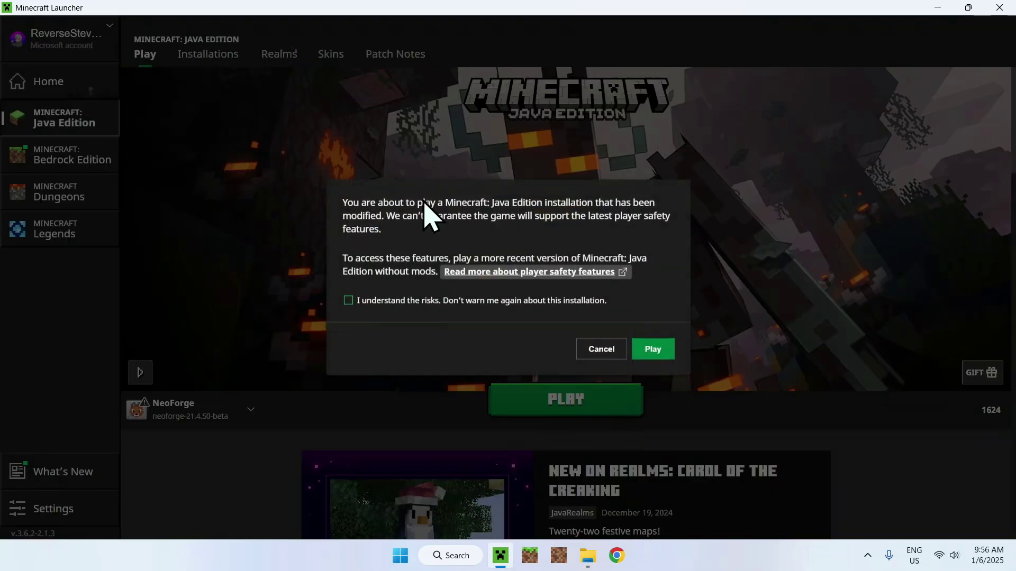
click(348, 300)
click(653, 350)
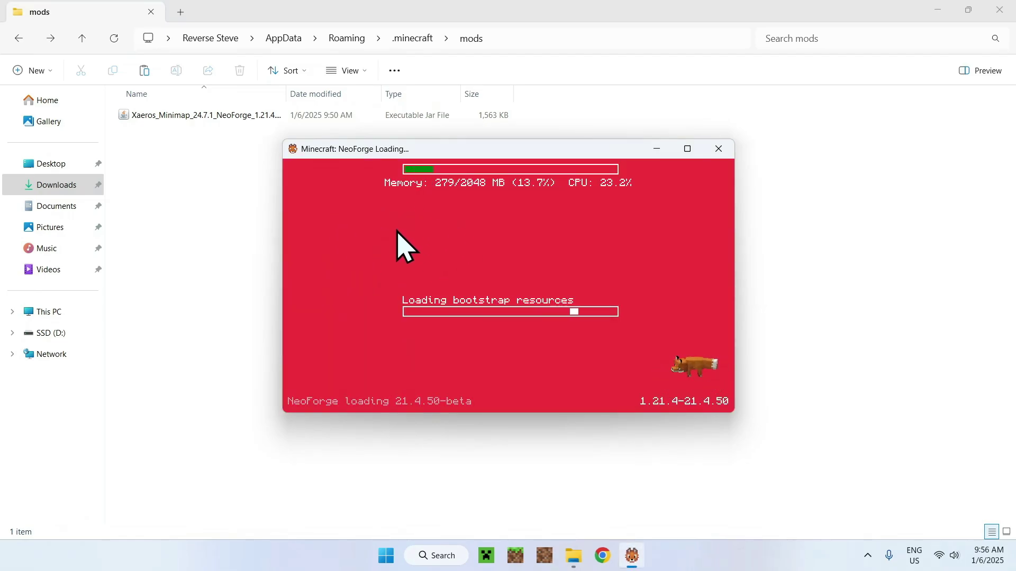
Maximize the game, confirm Xaero's Minimap 24.7.1 in the Mods list, then open Singleplayer
mouse_move(489, 150)
mouse_down()
mouse_move(481, 168)
mouse_move(503, 169)
mouse_move(494, 166)
mouse_up()
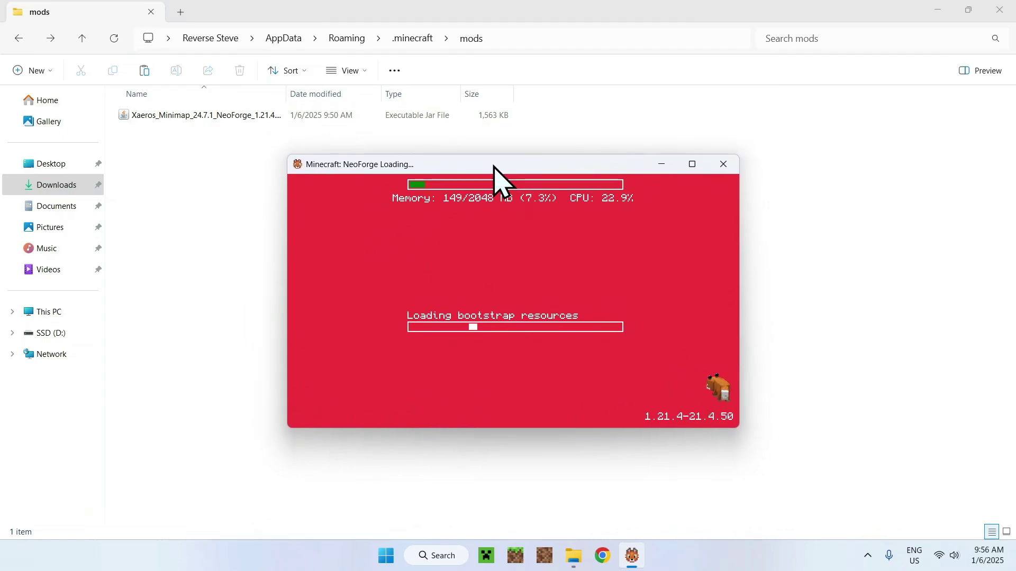
click(692, 165)
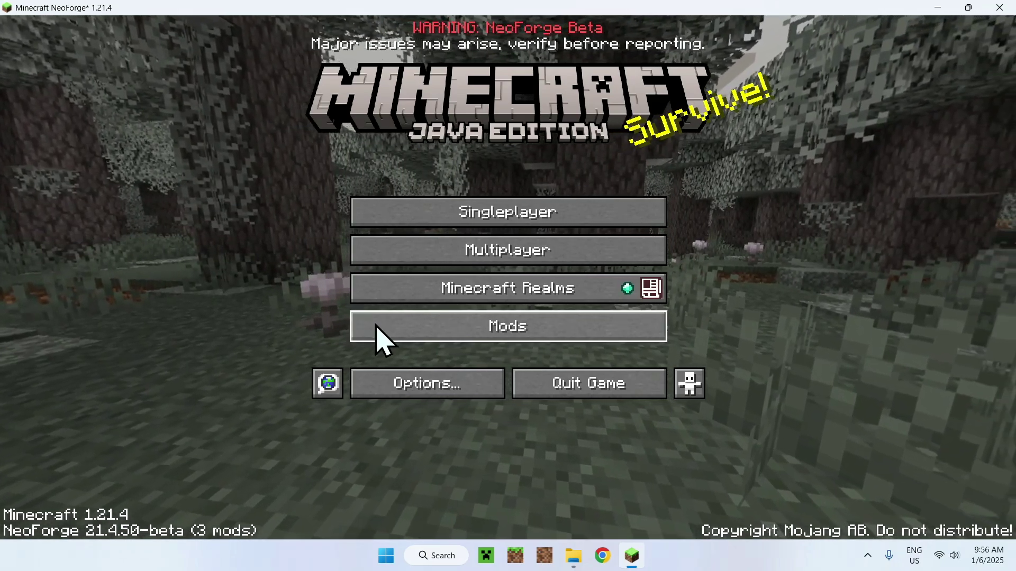
click(377, 331)
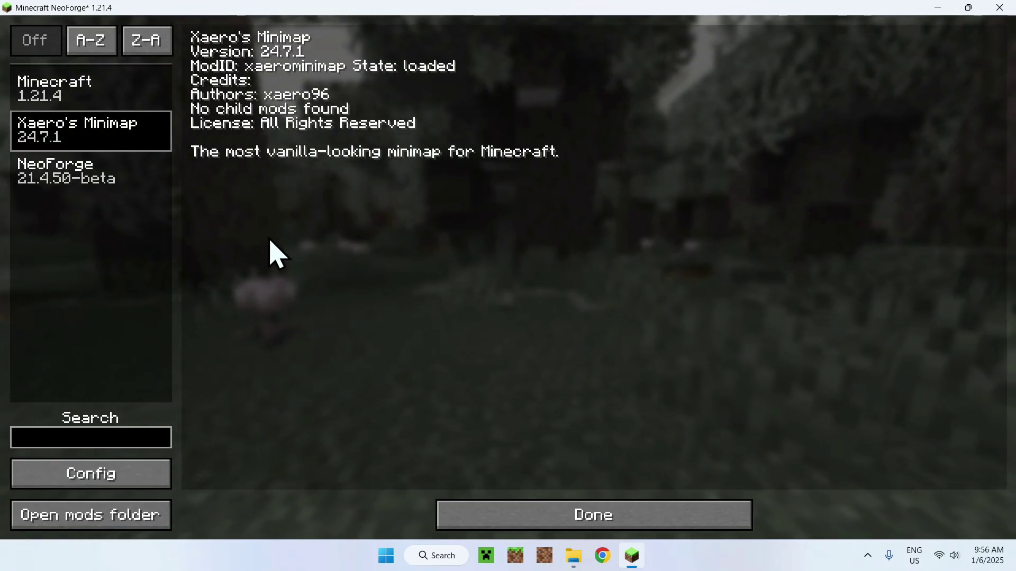
click(504, 519)
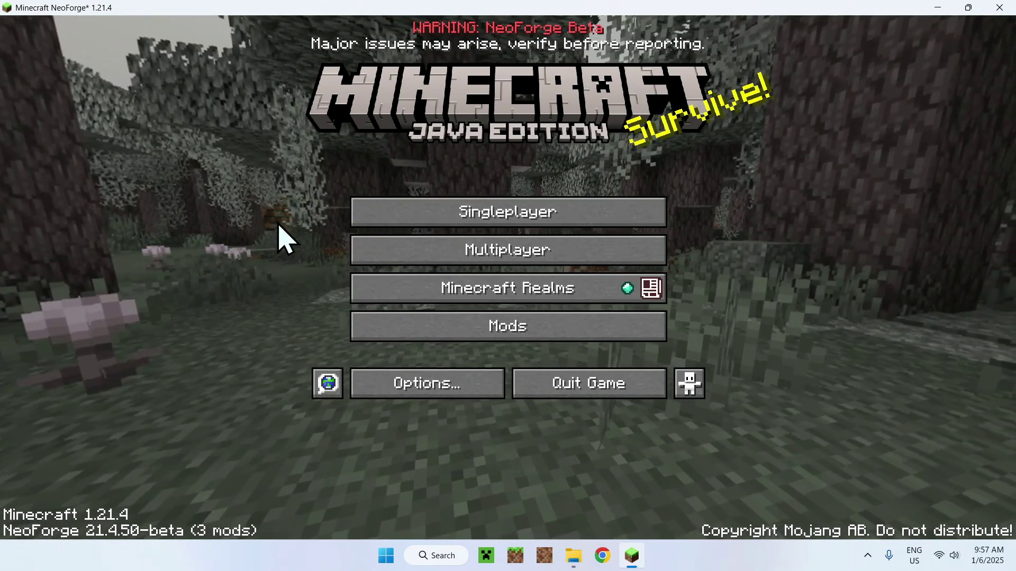
click(371, 217)
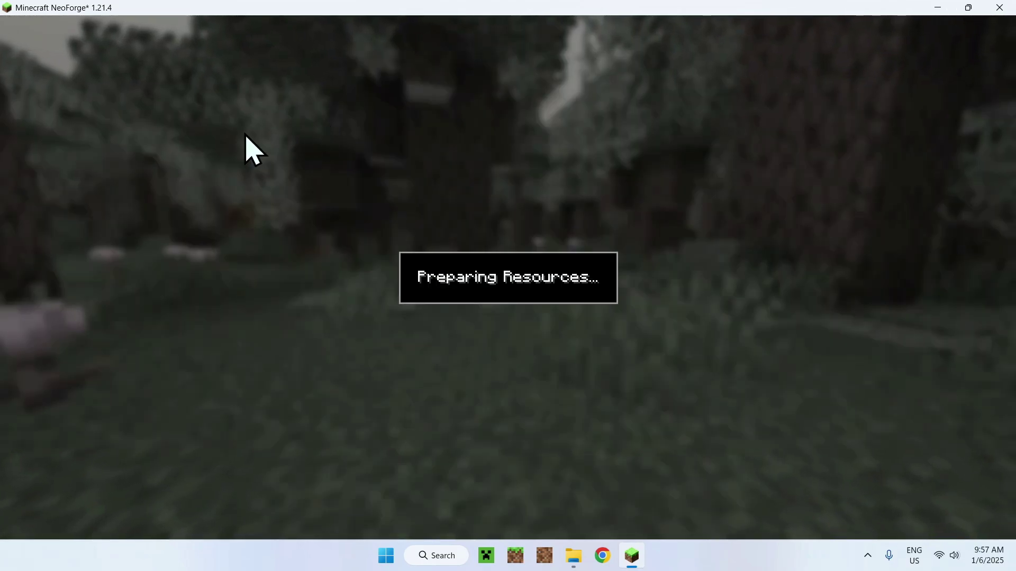